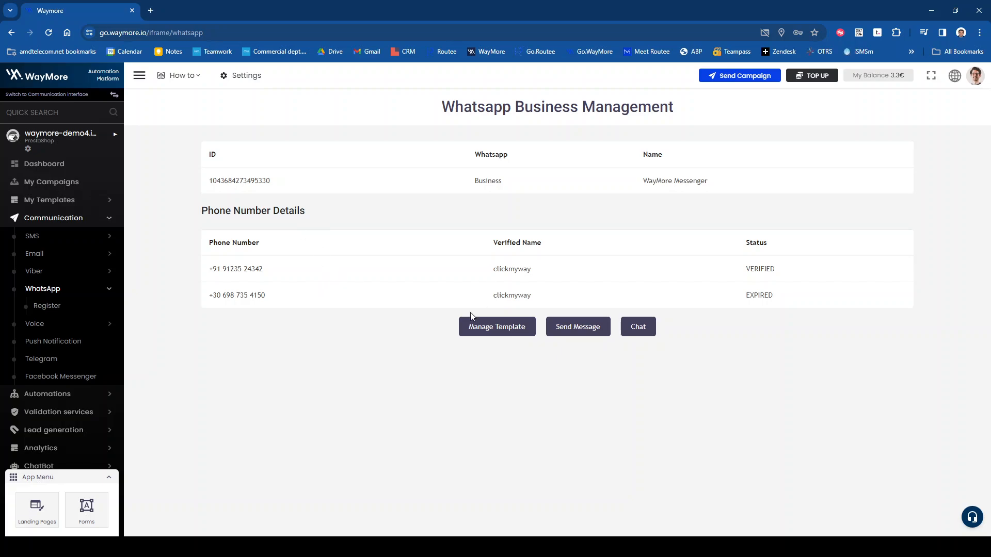
# Step: Point out the verified name clickmyway and both phone numbers, then open Manage Template
pyautogui.doubleClick(517, 271)
pyautogui.click(272, 365)
pyautogui.doubleClick(761, 268)
pyautogui.moveTo(219, 268); pyautogui.dragTo(221, 272)
pyautogui.click(220, 270)
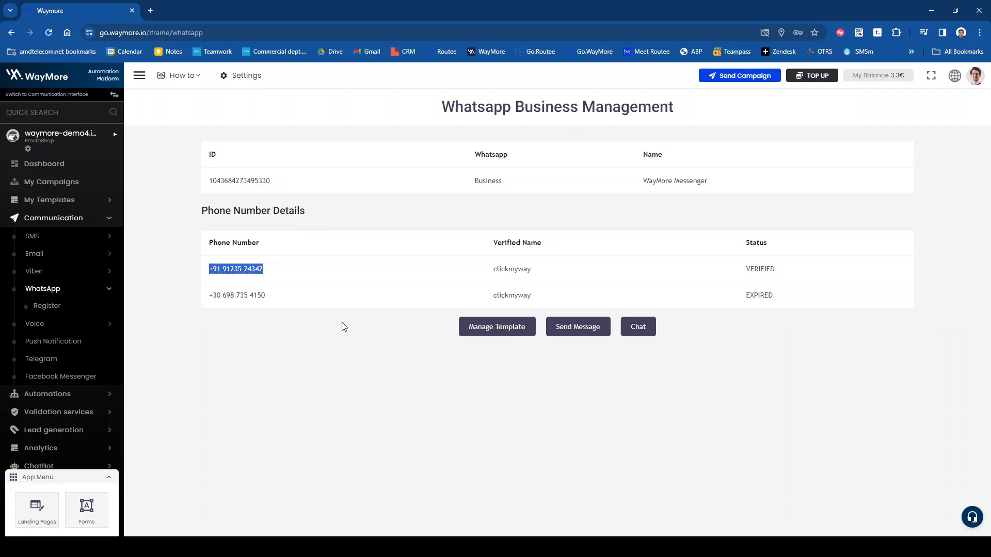
pyautogui.tripleClick(289, 295)
pyautogui.click(787, 302)
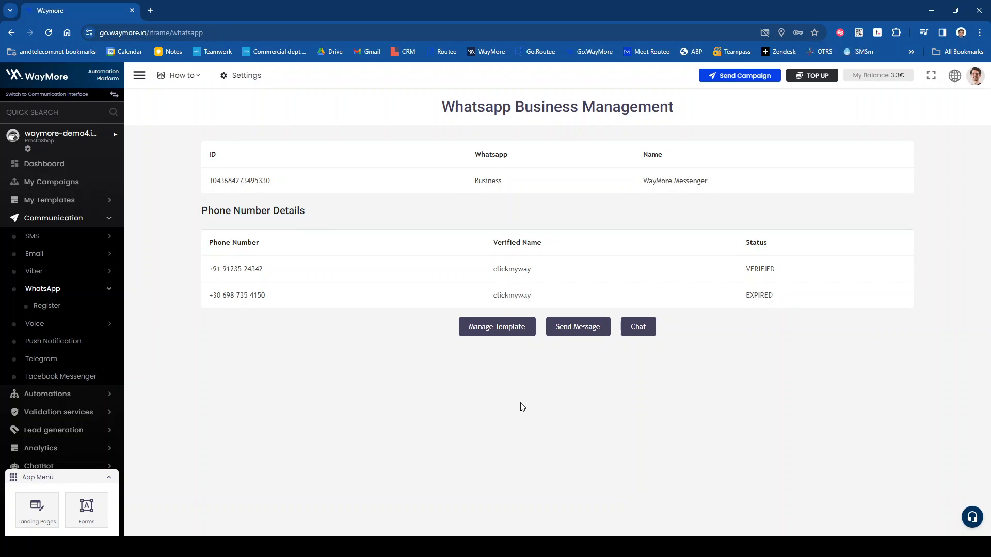
pyautogui.click(485, 331)
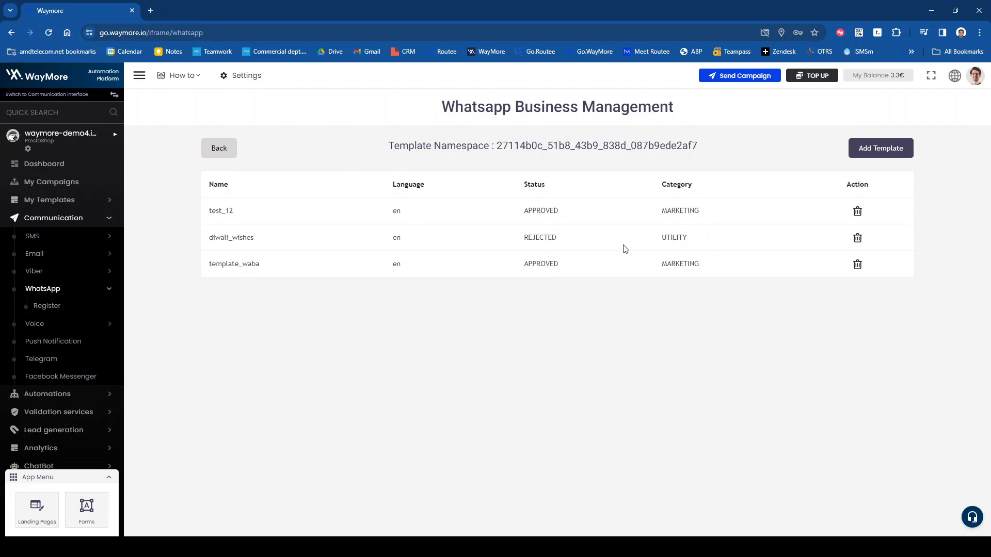
# Step: Add a new template and show its Marketing, Utility and Authentication category options
pyautogui.click(859, 150)
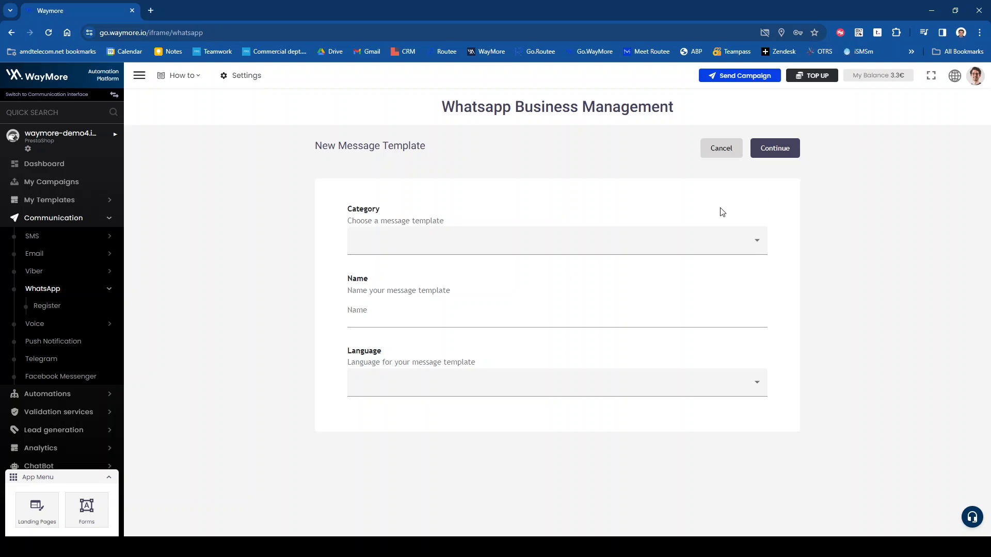
pyautogui.click(506, 243)
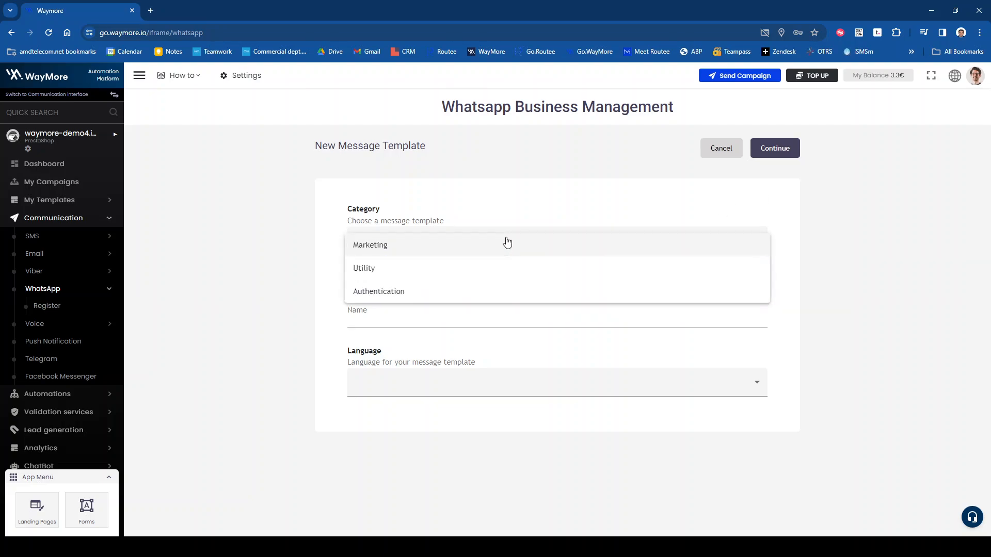
pyautogui.click(527, 205)
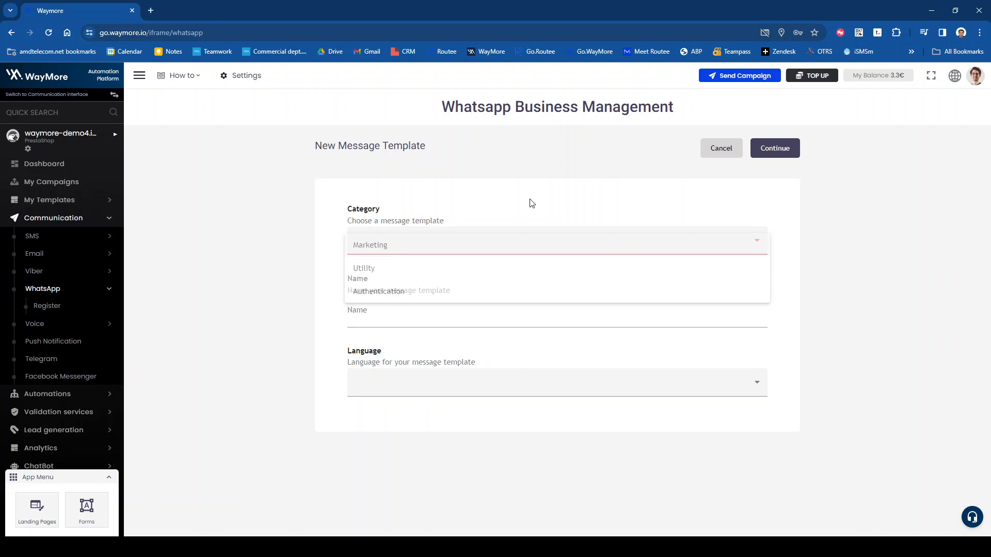
pyautogui.click(505, 244)
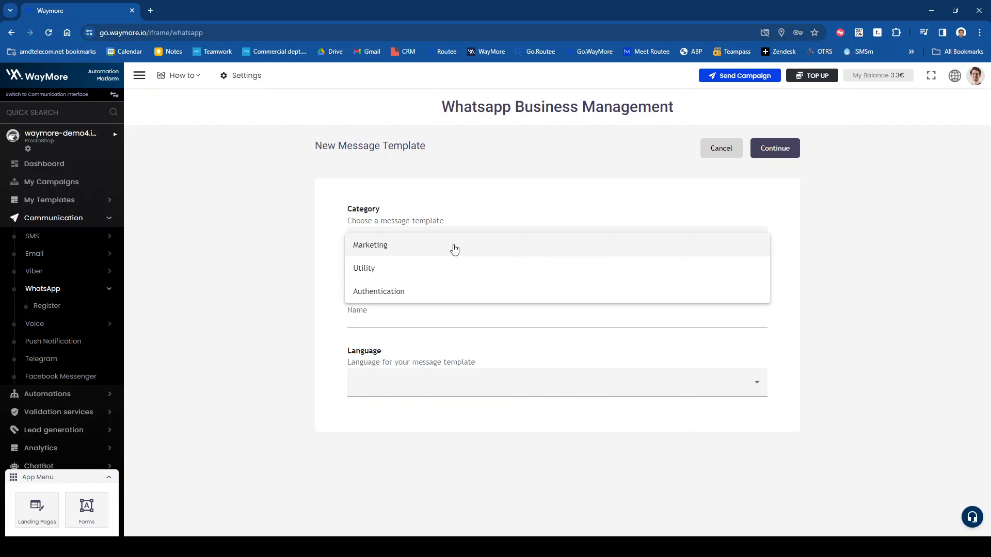
# Step: Set category Marketing, name test_123 and language English, then continue to the content form
pyautogui.click(454, 249)
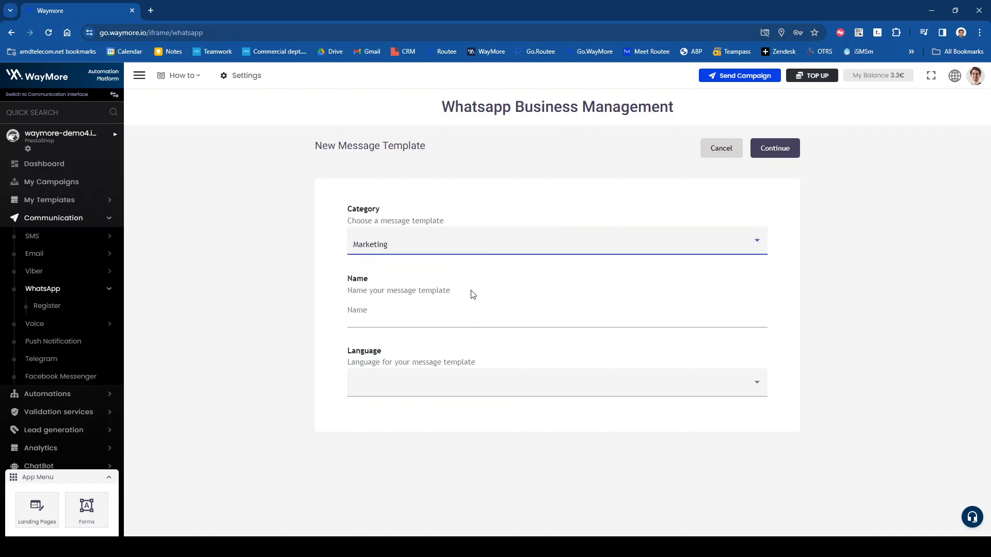
pyautogui.click(446, 322)
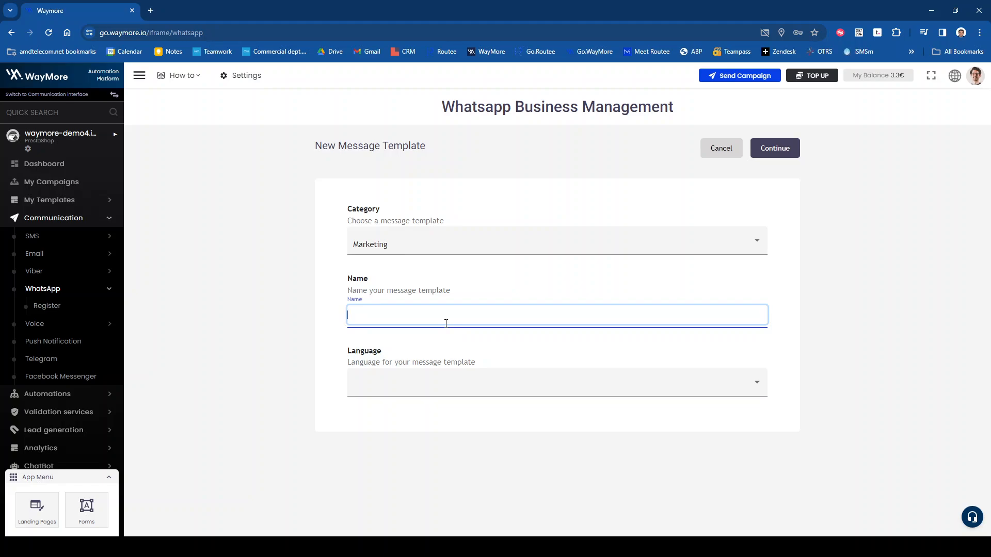
pyautogui.write('test_123')
pyautogui.click(437, 450)
pyautogui.click(445, 402)
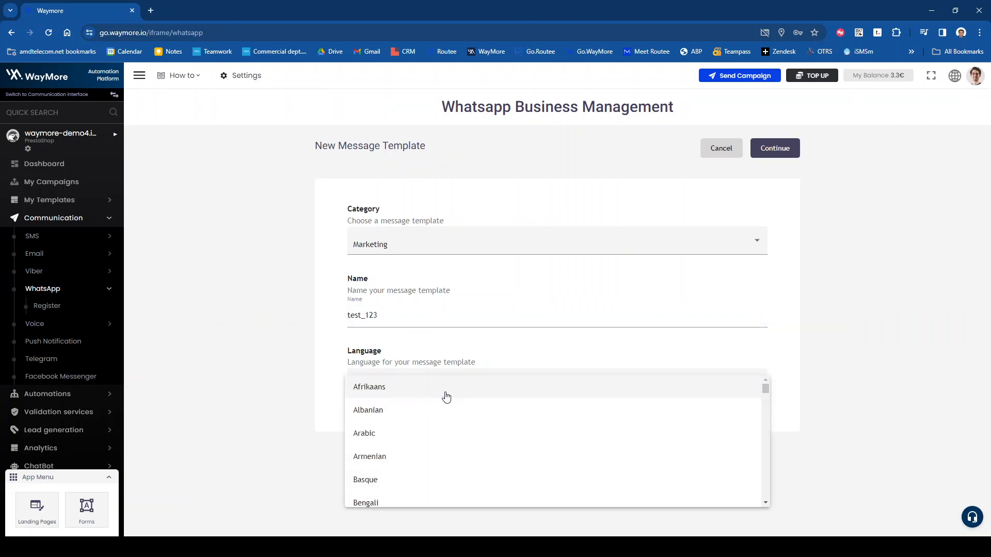
pyautogui.scroll(-5, 449, 421)
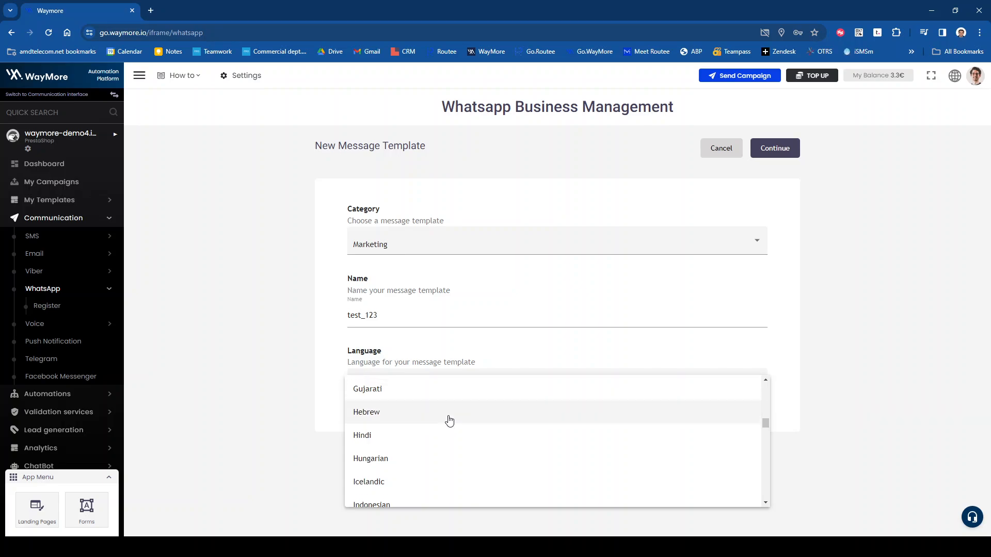
pyautogui.scroll(-15, 448, 421)
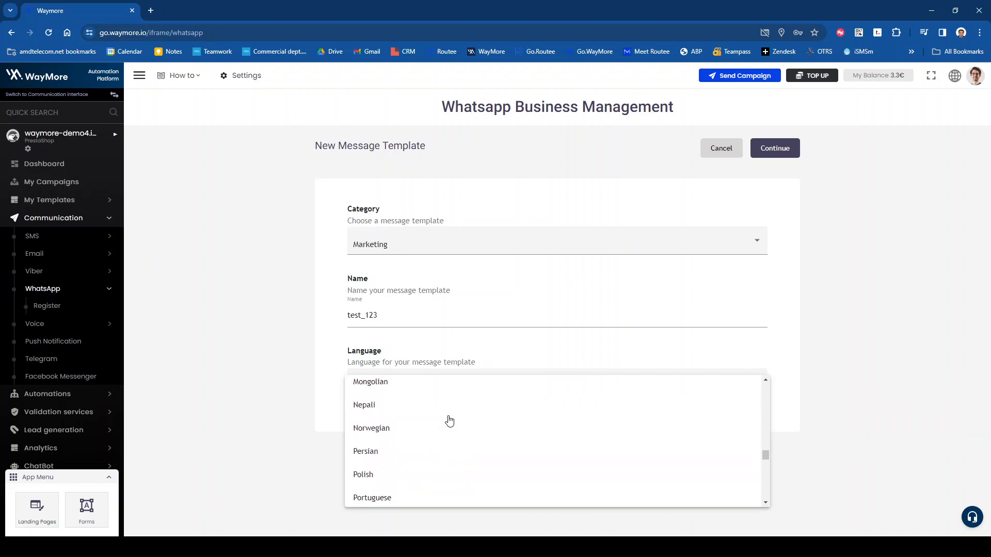
pyautogui.scroll(20, 448, 420)
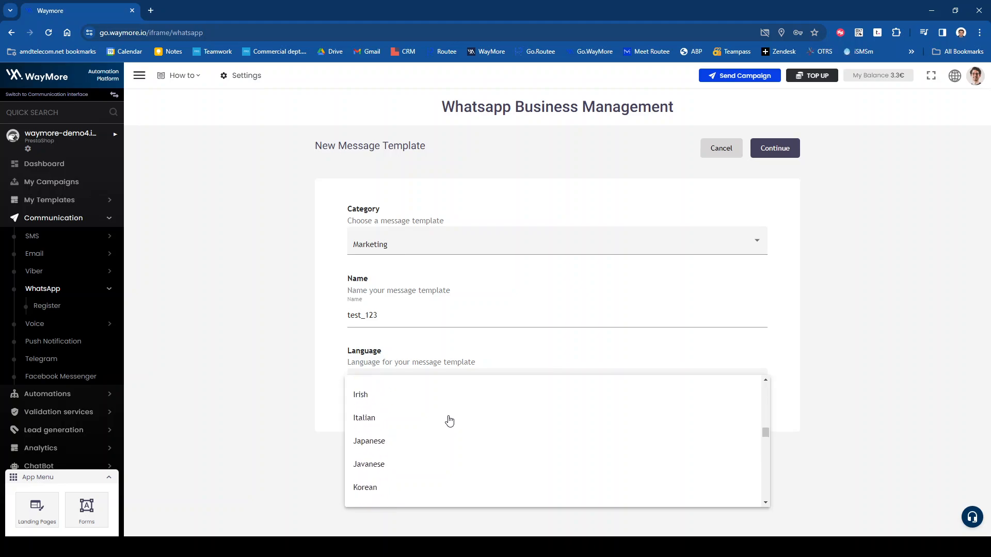
pyautogui.scroll(2, 449, 421)
pyautogui.scroll(-4, 449, 421)
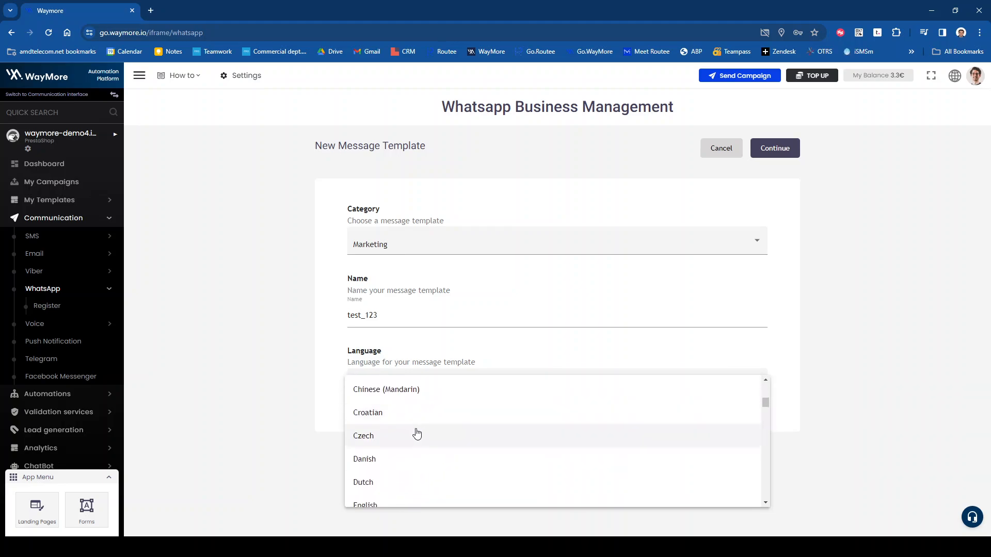
pyautogui.click(371, 457)
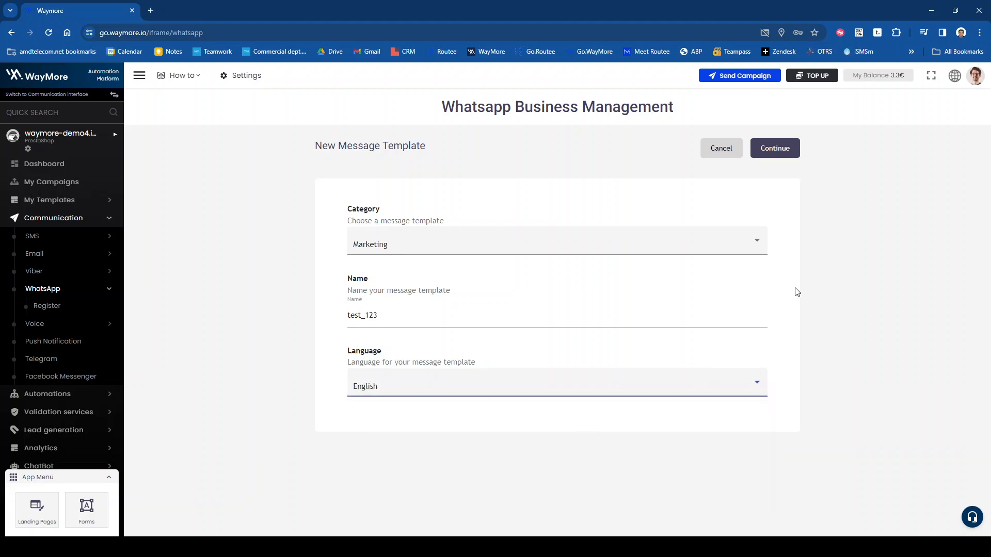
pyautogui.click(776, 151)
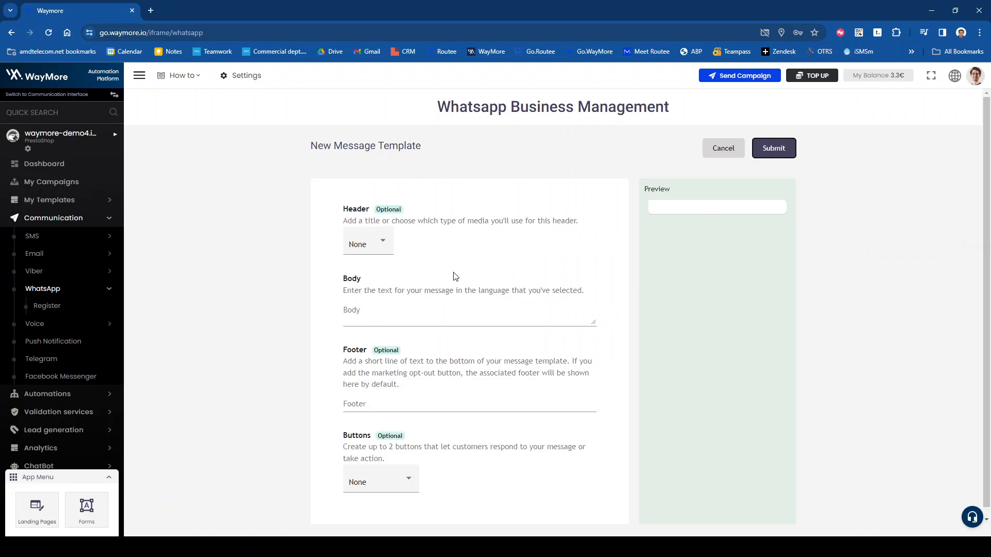
# Step: Give the template a Text header reading 'Limited Offer'
pyautogui.scroll(-1, 453, 276)
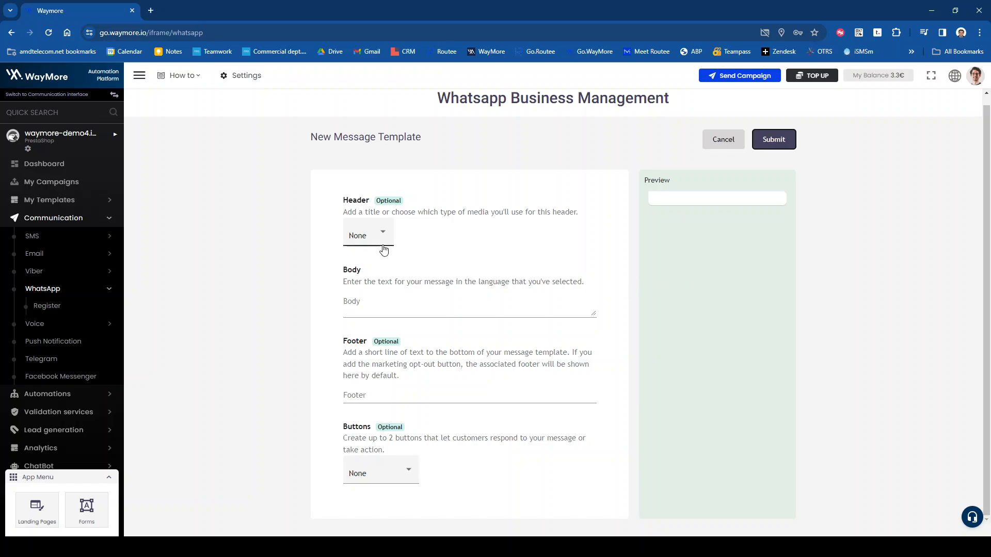
pyautogui.click(347, 239)
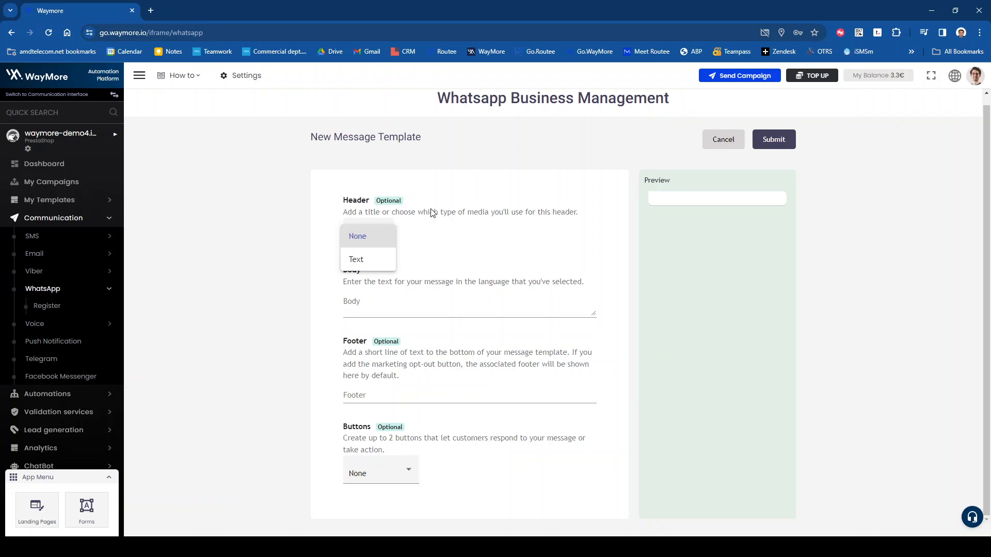
pyautogui.click(351, 259)
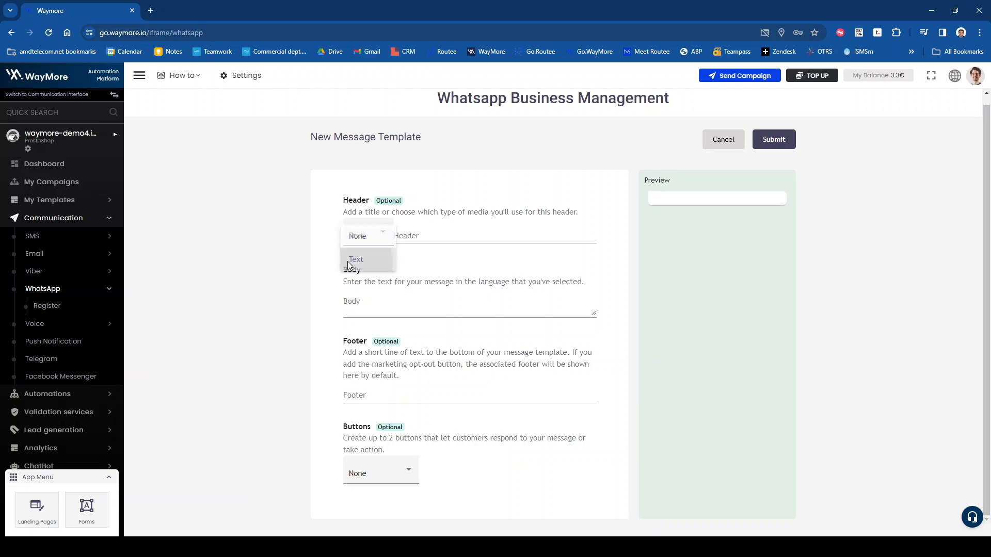
pyautogui.click(428, 237)
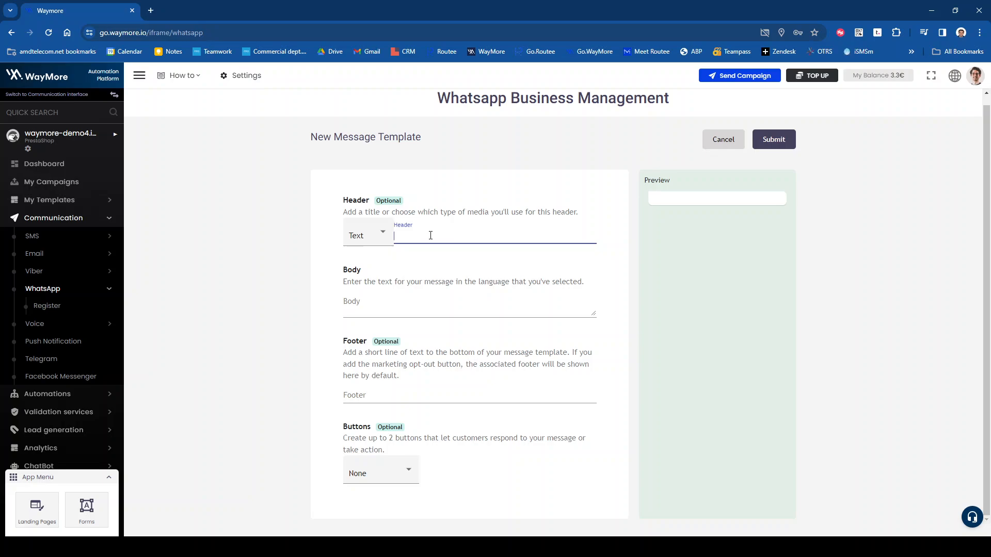
pyautogui.write('Christa')
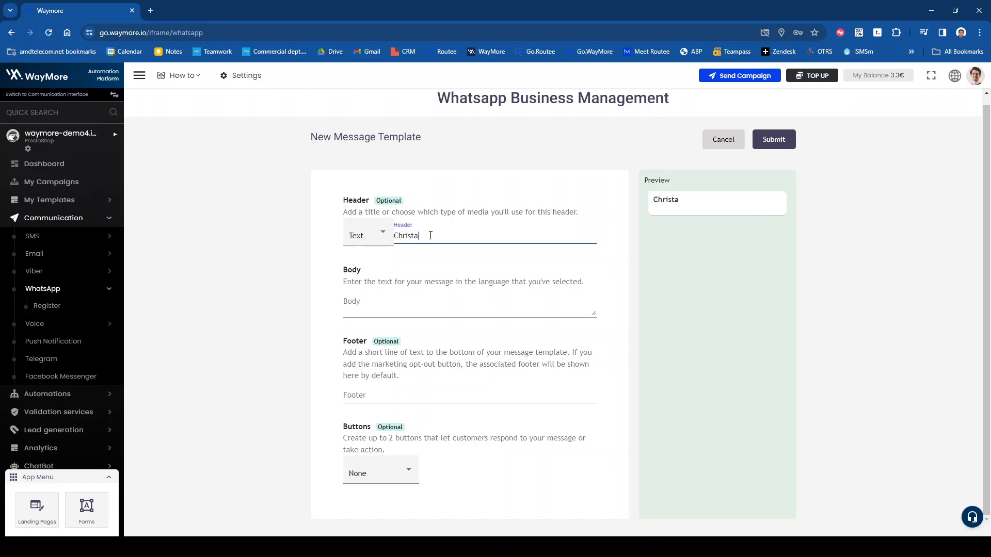
pyautogui.press('BackSpace')
pyautogui.press('BackSpace')
pyautogui.press('BackSpace')
pyautogui.press('BackSpace')
pyautogui.press('BackSpace')
pyautogui.press('BackSpace')
pyautogui.press('BackSpace')
pyautogui.write('Limited Offer')
# Step: Write the body 'Get -30% discount before winter sales.'
pyautogui.click(476, 304)
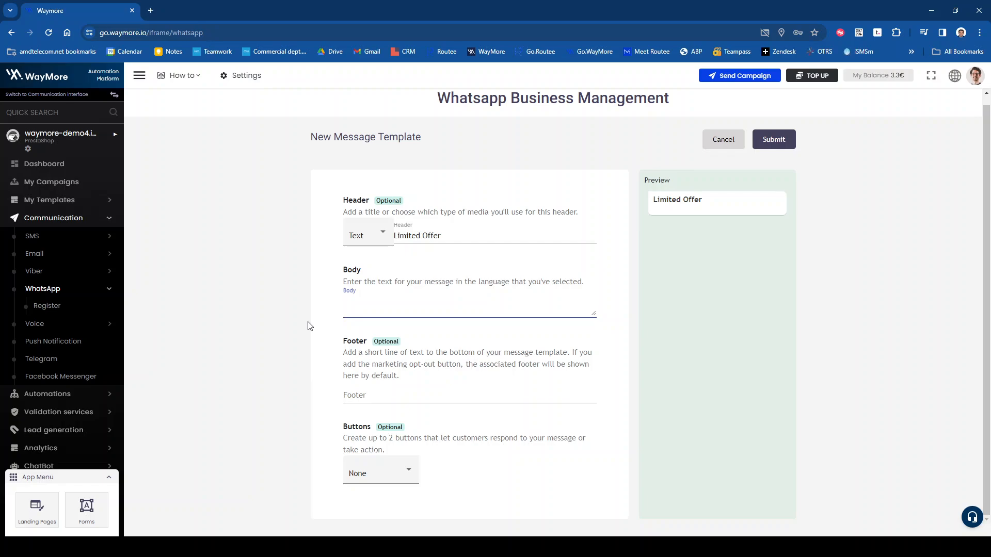
pyautogui.write('Get')
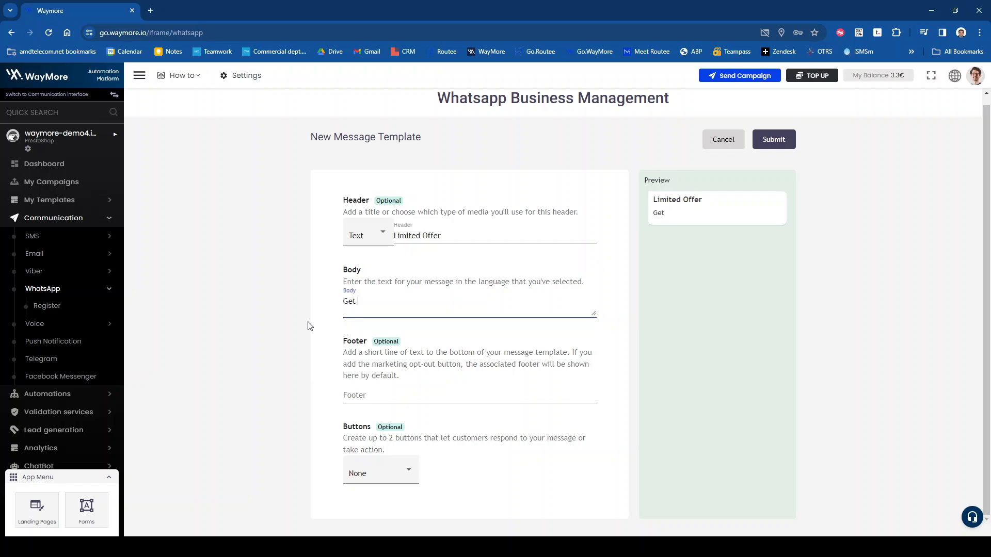
pyautogui.write(' -10')
pyautogui.press('BackSpace')
pyautogui.write('30% discount before winte')
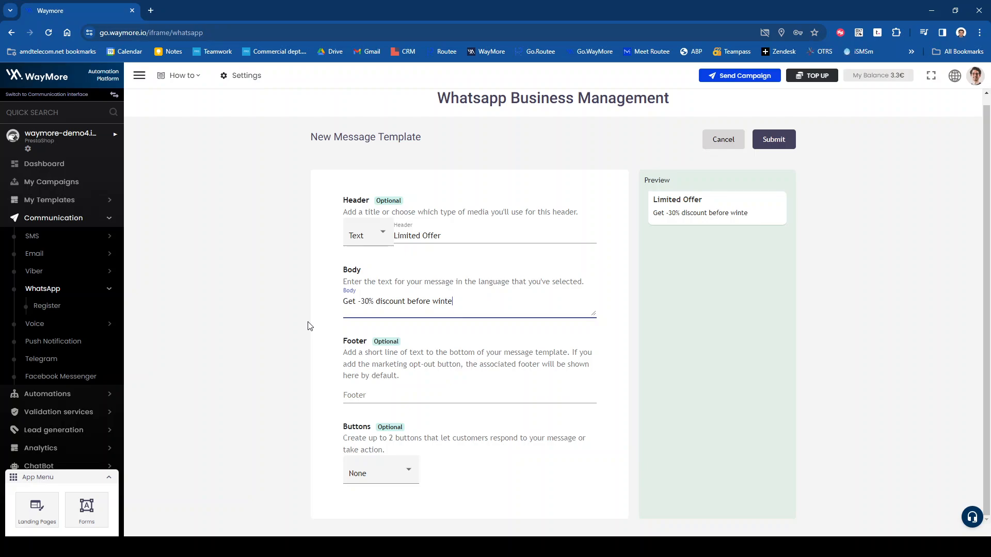
pyautogui.write('r sales.')
# Step: Add the footer 'Active until Jan 31st'
pyautogui.click(439, 400)
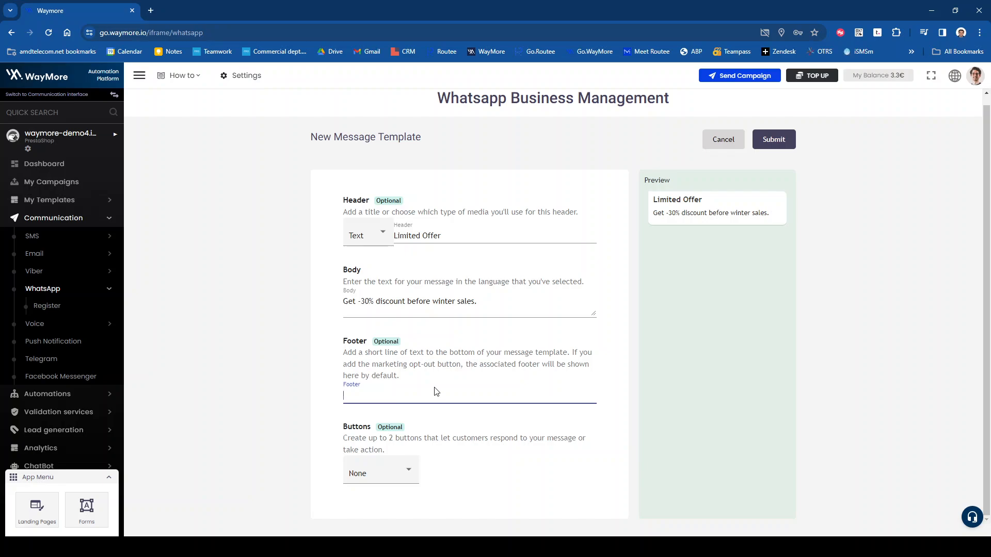
pyautogui.write("Don't")
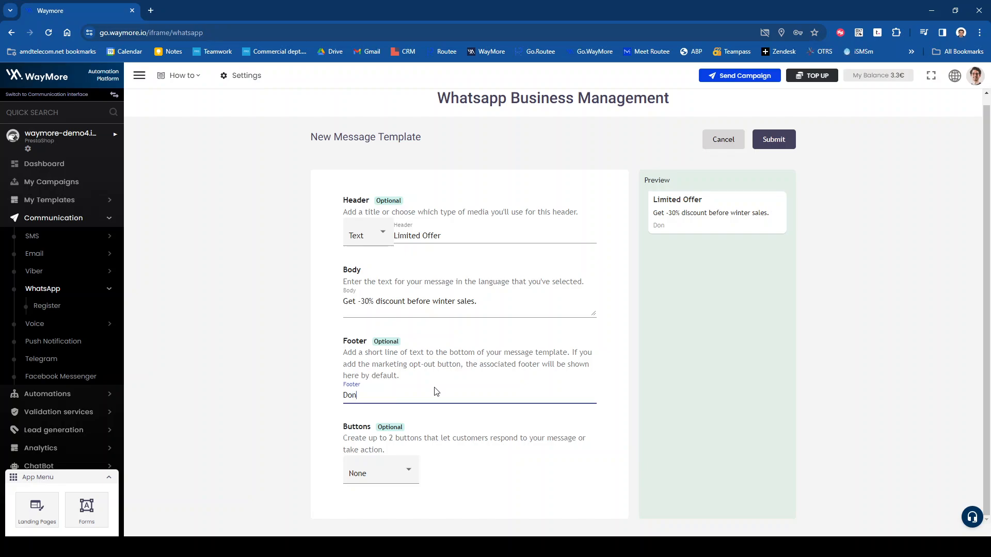
pyautogui.press('BackSpace')
pyautogui.press('BackSpace')
pyautogui.press('BackSpace')
pyautogui.press('BackSpace')
pyautogui.press('BackSpace')
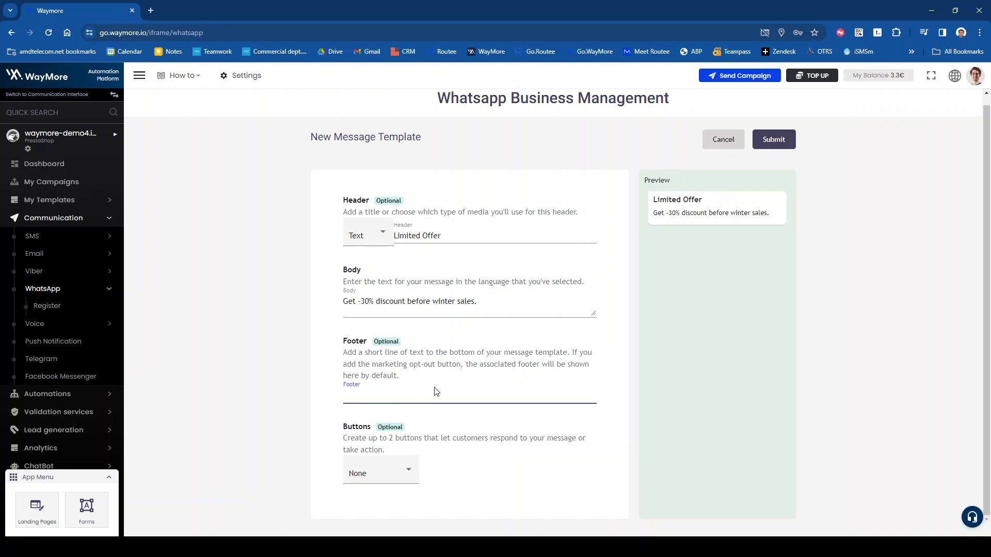
pyautogui.write('Acti')
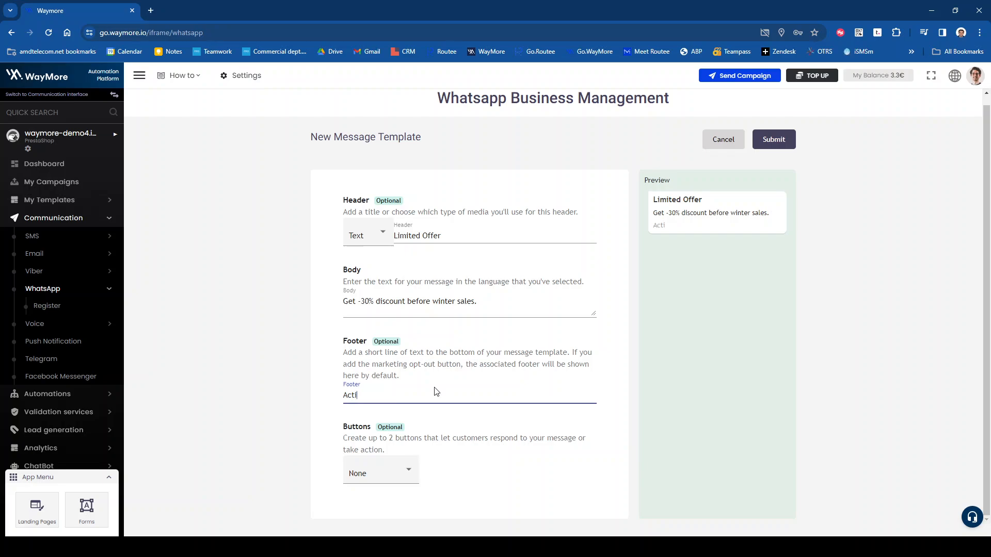
pyautogui.write('ve until Jan 31st')
# Step: Show the Buttons choices: None, Call to action and Quick Reply
pyautogui.click(402, 471)
pyautogui.click(266, 379)
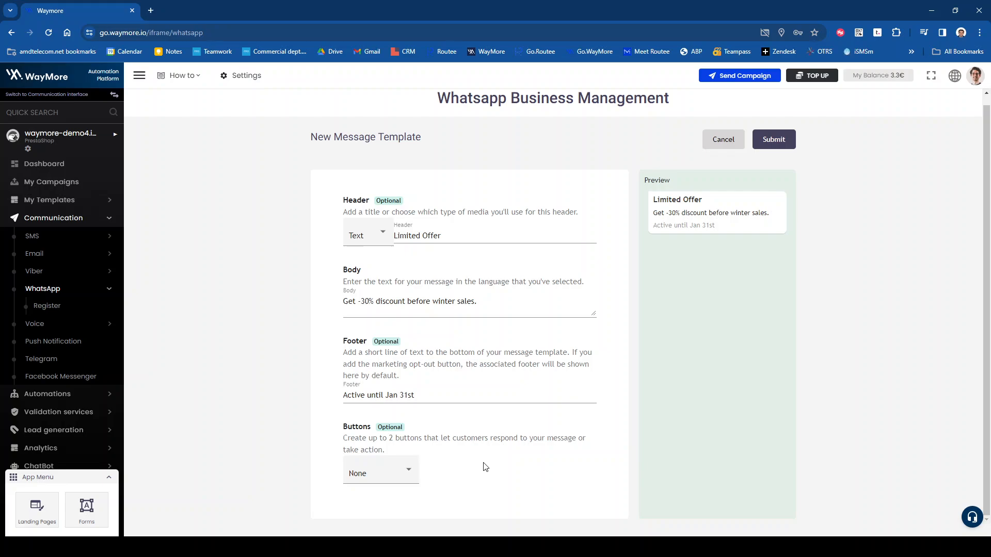
pyautogui.click(382, 481)
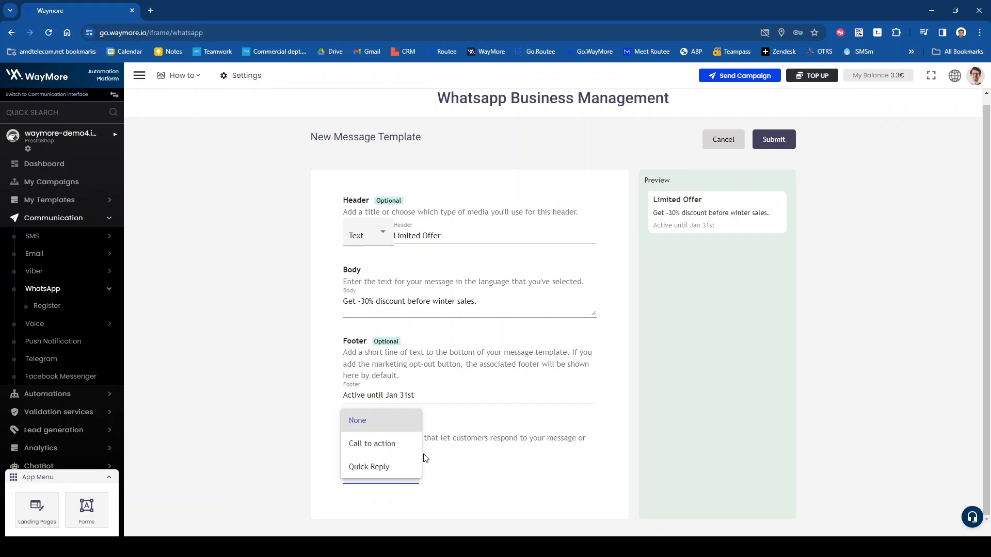
pyautogui.click(371, 443)
pyautogui.scroll(-2, 489, 451)
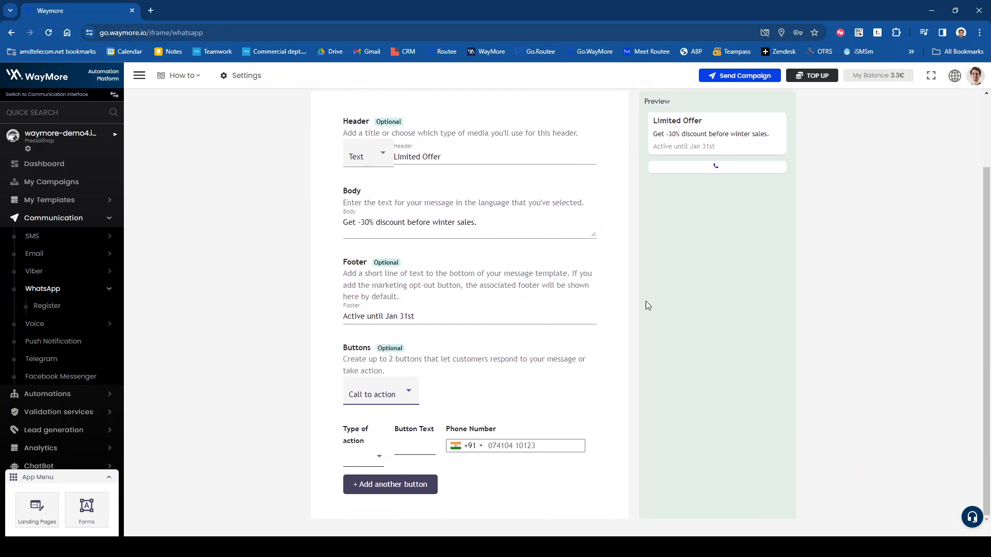
pyautogui.click(360, 458)
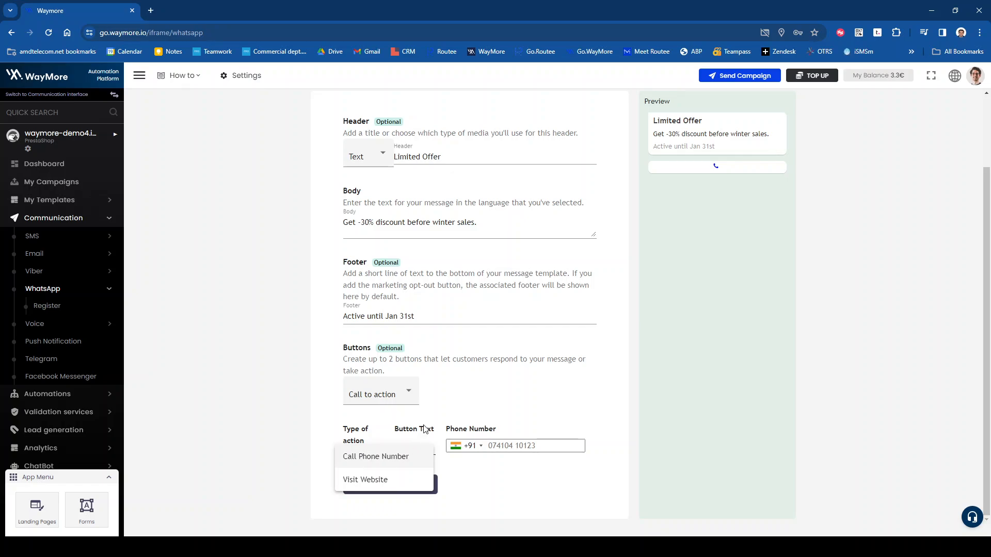
pyautogui.click(393, 456)
pyautogui.click(415, 446)
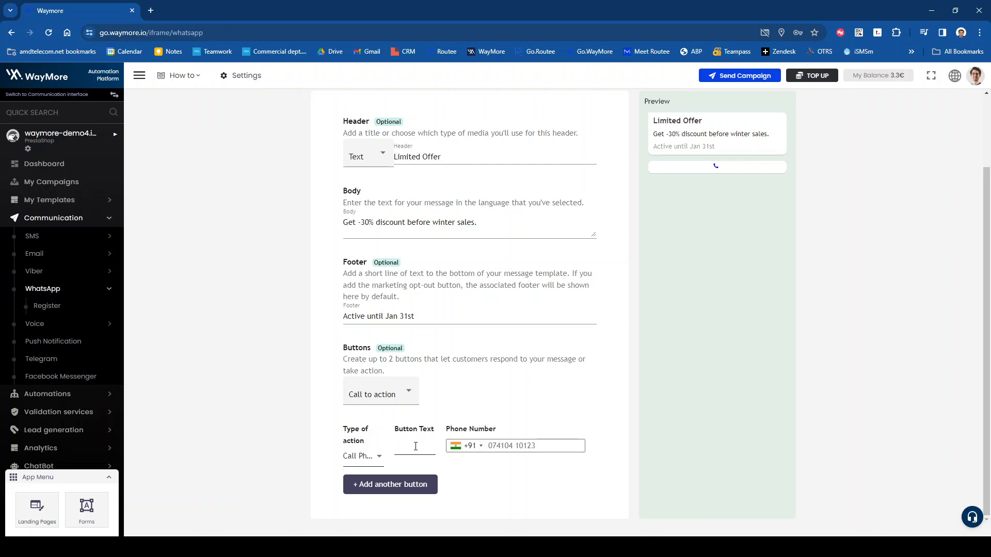
pyautogui.write('Call Now')
pyautogui.click(461, 446)
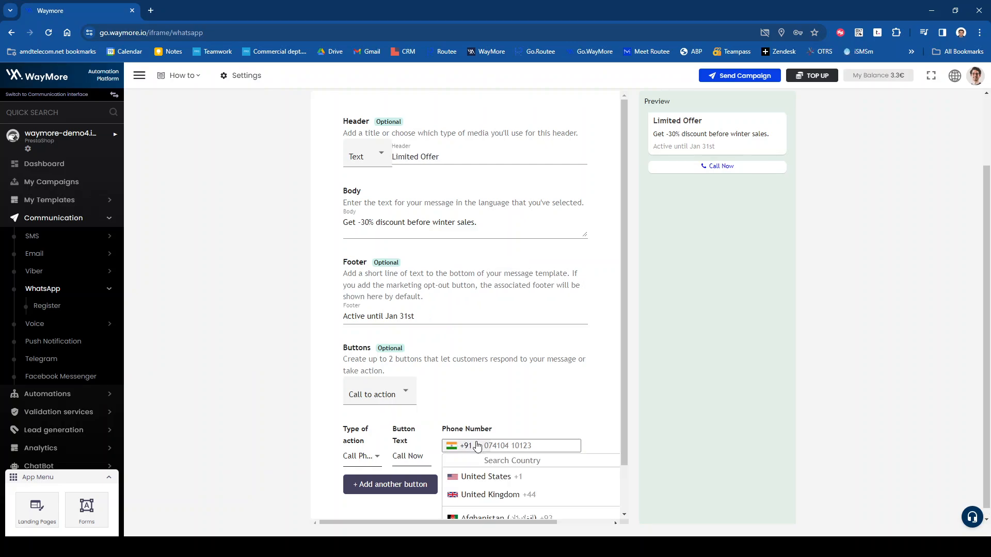
pyautogui.scroll(-3, 525, 445)
pyautogui.scroll(-10, 525, 445)
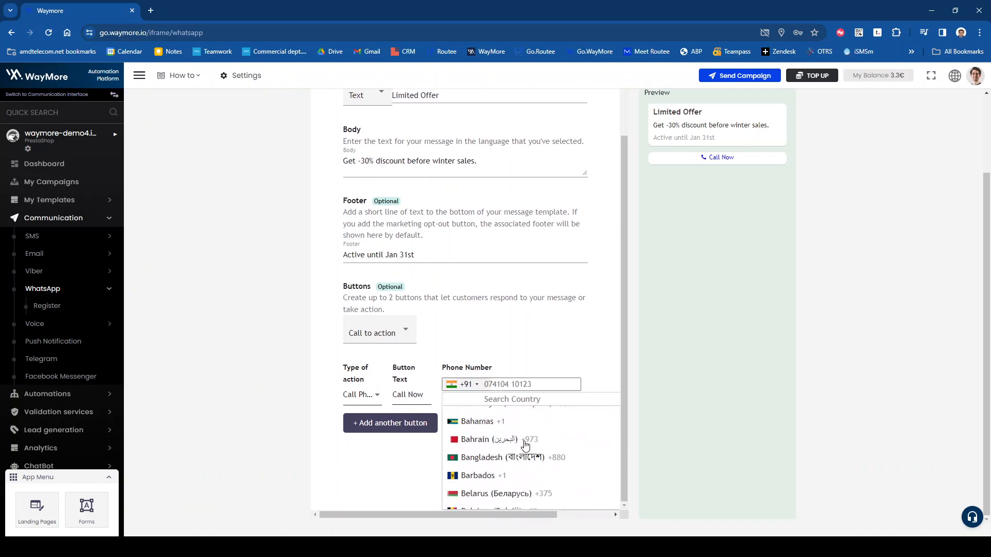
pyautogui.scroll(-10, 520, 429)
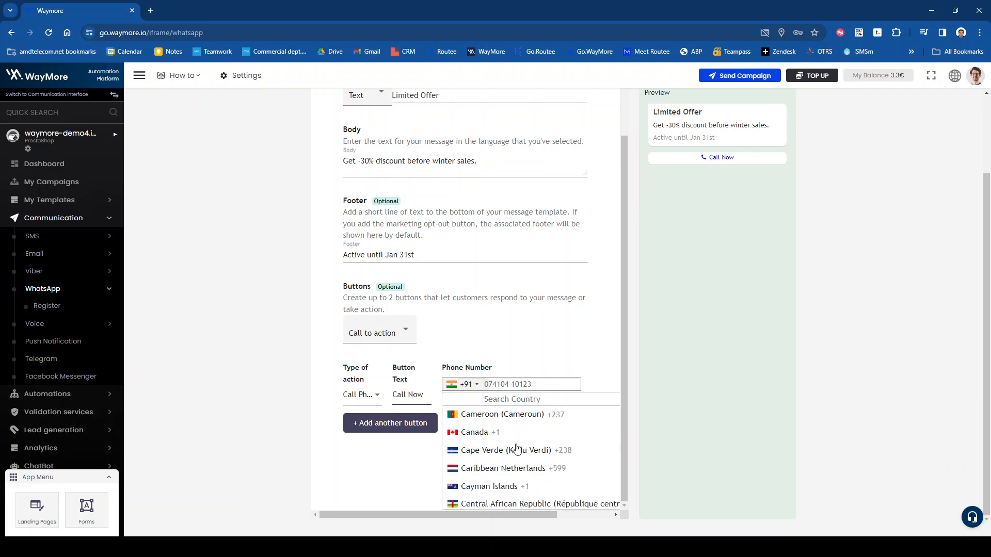
pyautogui.scroll(-8, 517, 449)
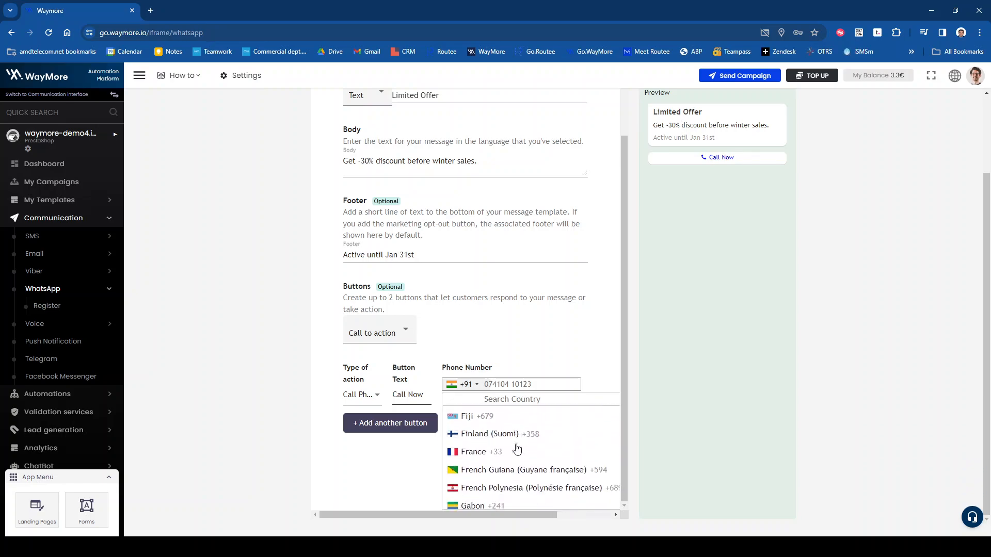
pyautogui.click(503, 436)
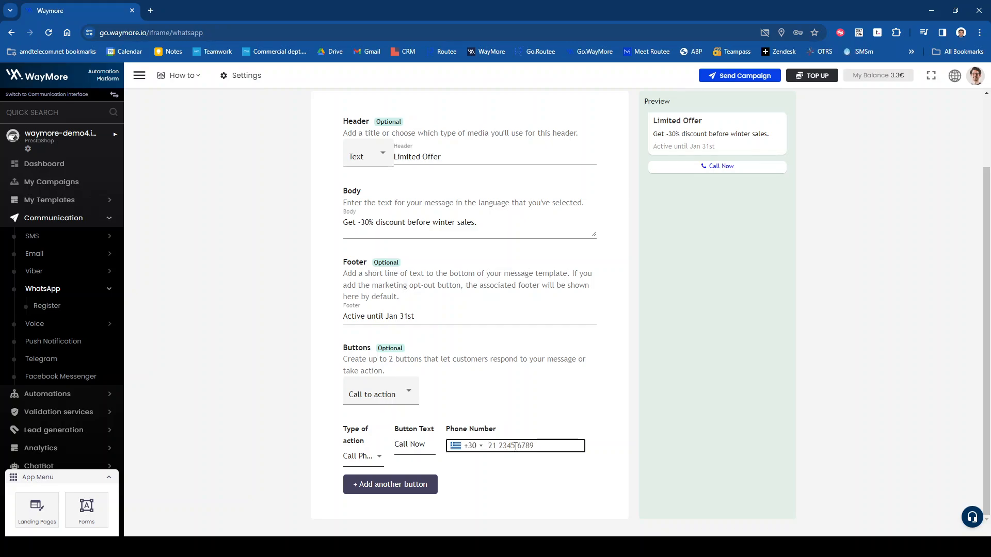
pyautogui.click(406, 487)
pyautogui.scroll(-1, 356, 454)
pyautogui.click(375, 462)
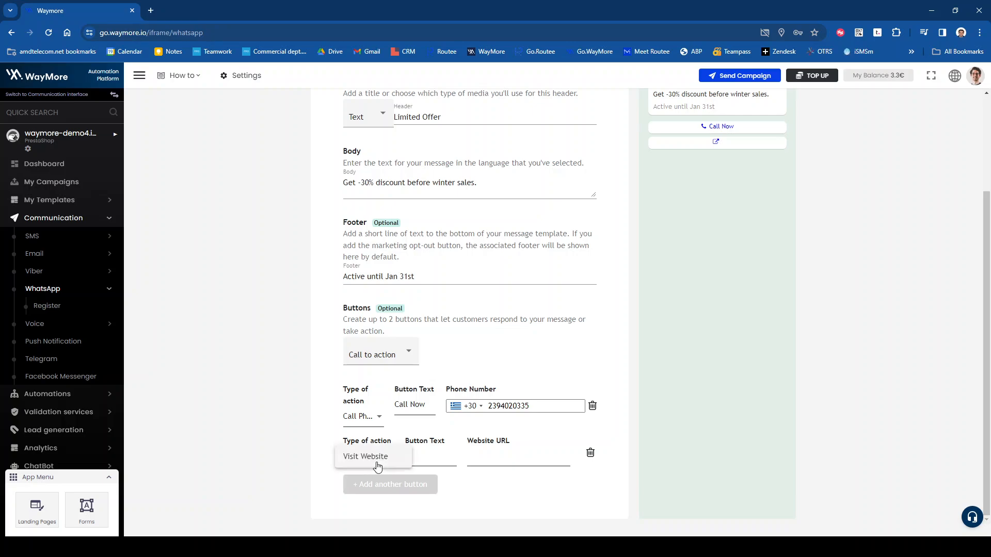
pyautogui.click(376, 465)
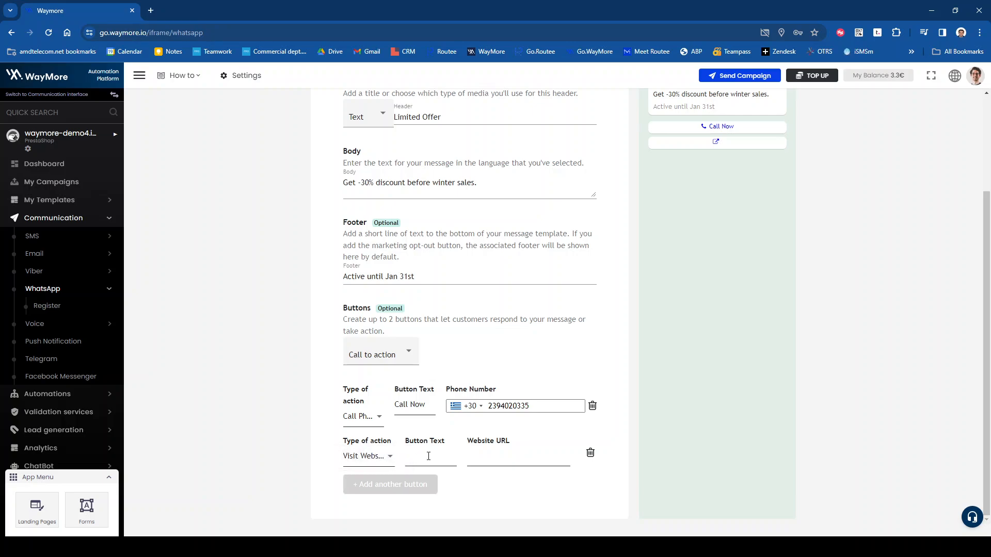
pyautogui.click(428, 456)
pyautogui.write('Learn More')
pyautogui.click(480, 459)
pyautogui.write('www.waymore.io')
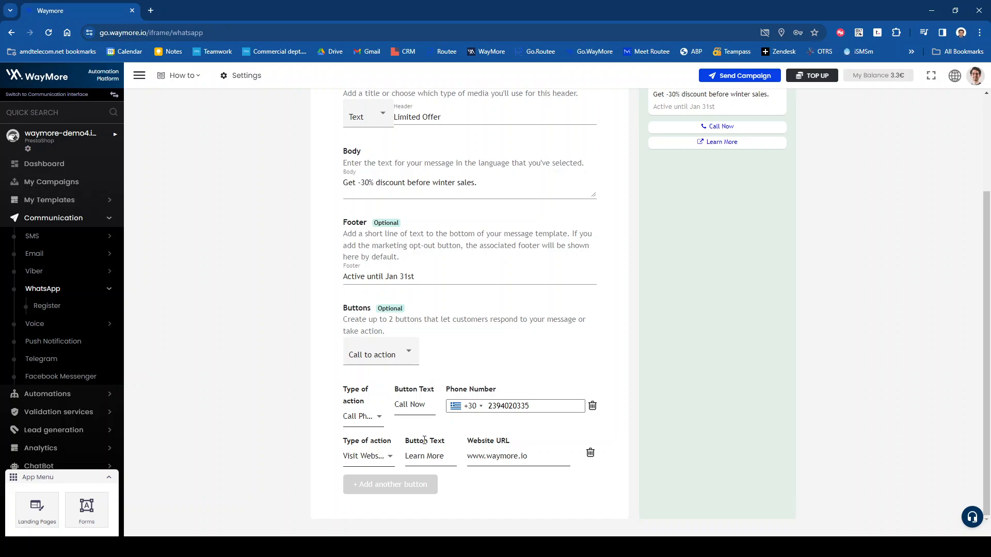
pyautogui.scroll(2, 318, 425)
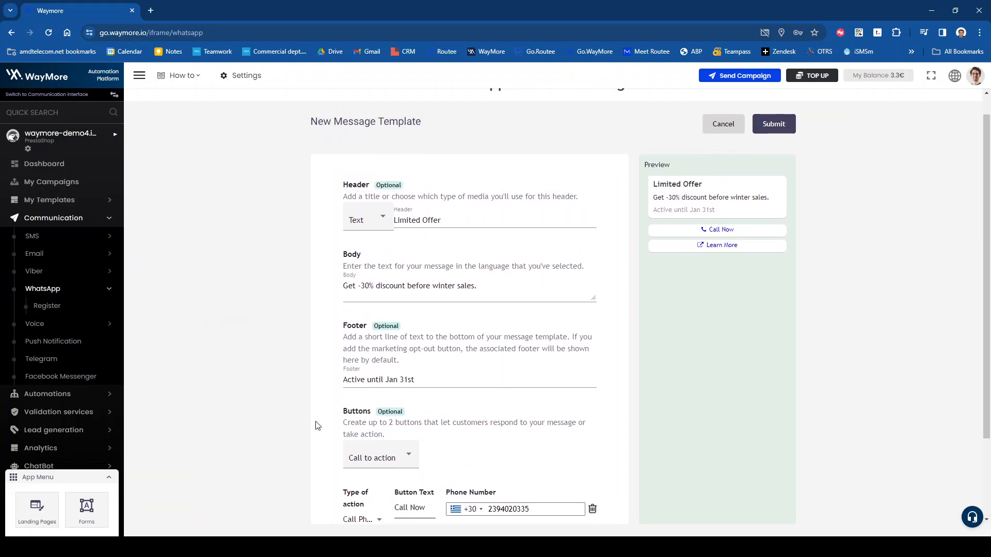
pyautogui.scroll(-2, 317, 426)
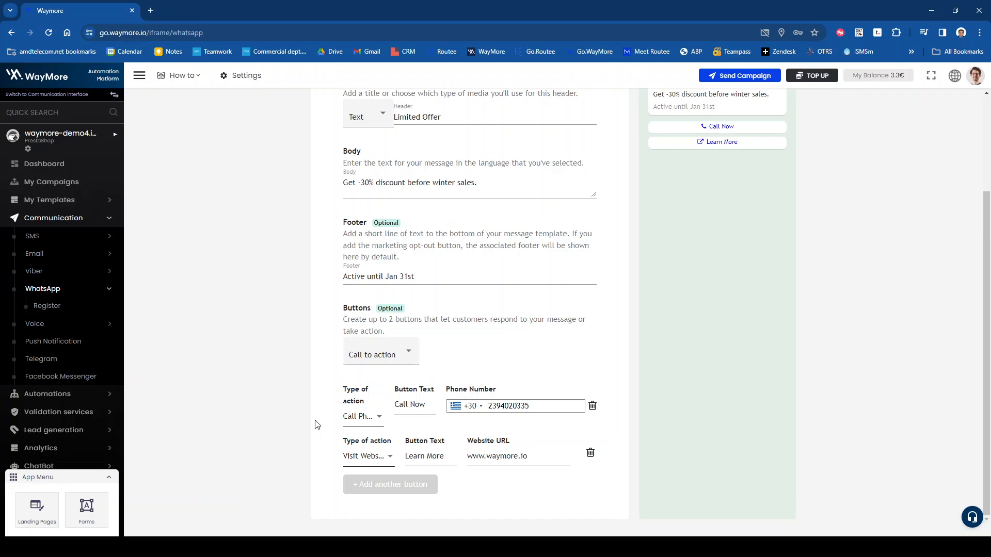
pyautogui.moveTo(530, 458); pyautogui.dragTo(487, 459)
pyautogui.write('clickmyway.gr')
pyautogui.scroll(3, 711, 419)
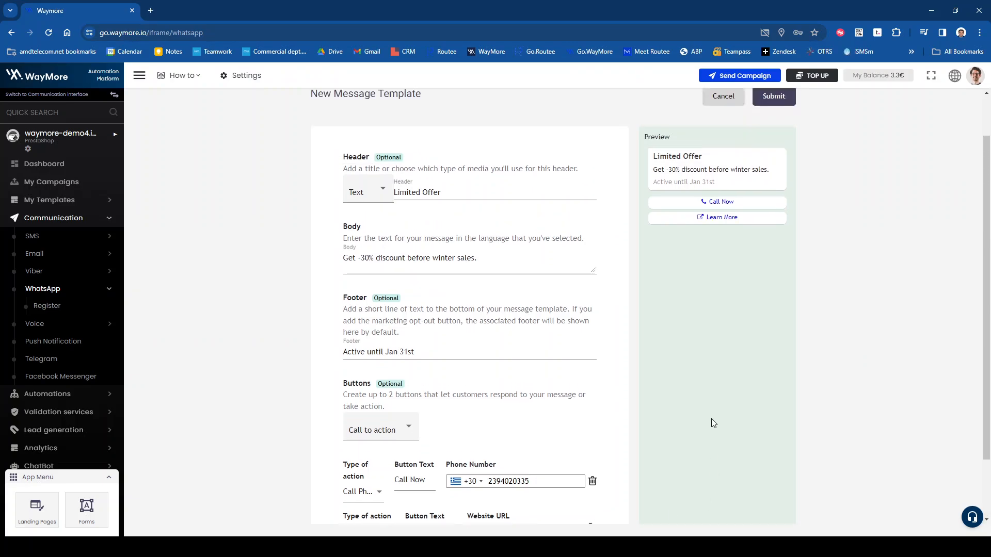
# Step: Submit the English test_123 template and point out its PENDING status
pyautogui.click(780, 151)
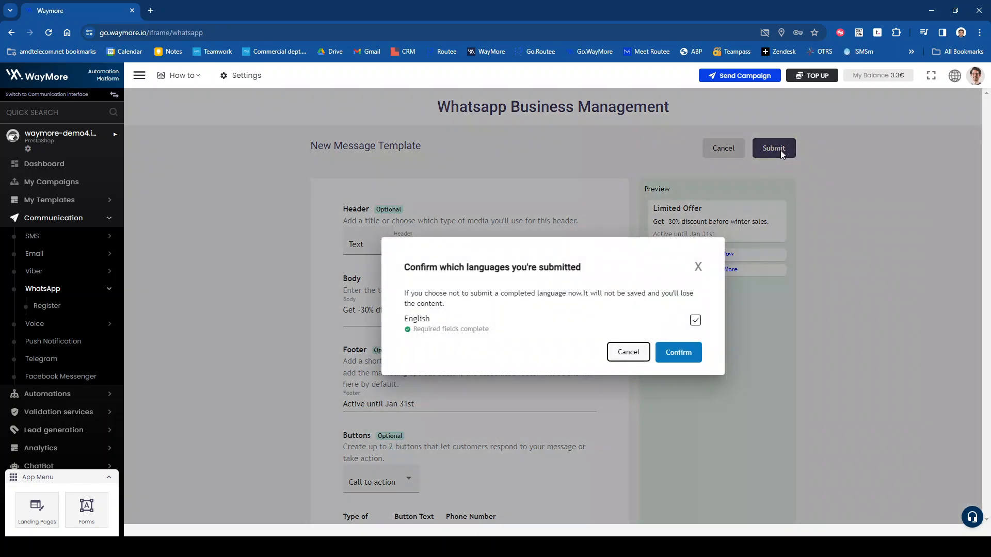
pyautogui.click(677, 354)
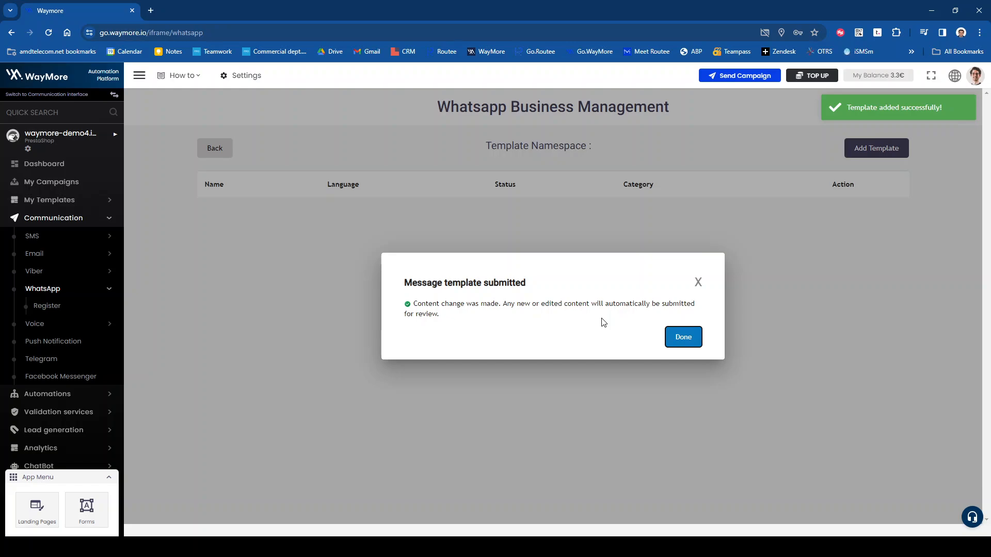
pyautogui.click(687, 341)
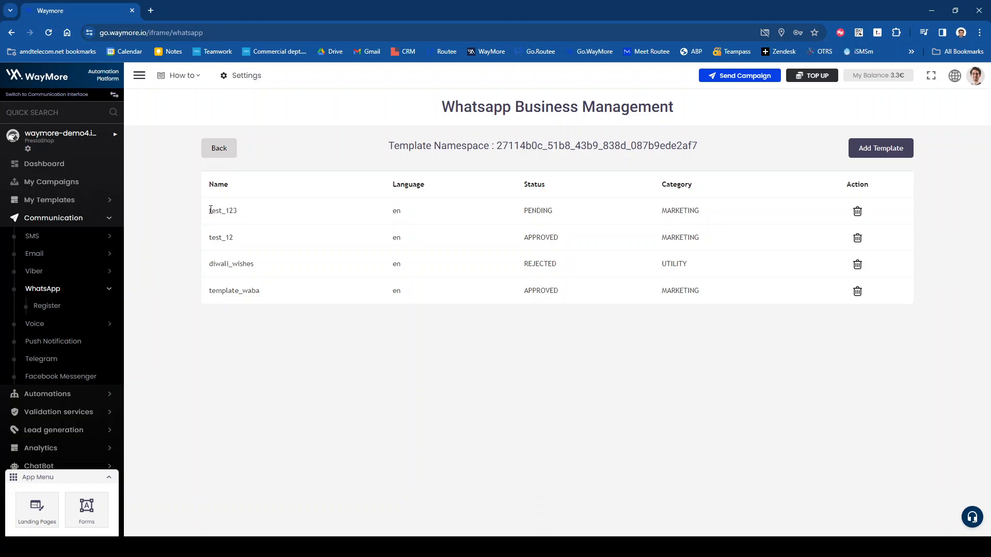
pyautogui.moveTo(208, 210); pyautogui.dragTo(254, 216)
pyautogui.moveTo(326, 216); pyautogui.dragTo(743, 216)
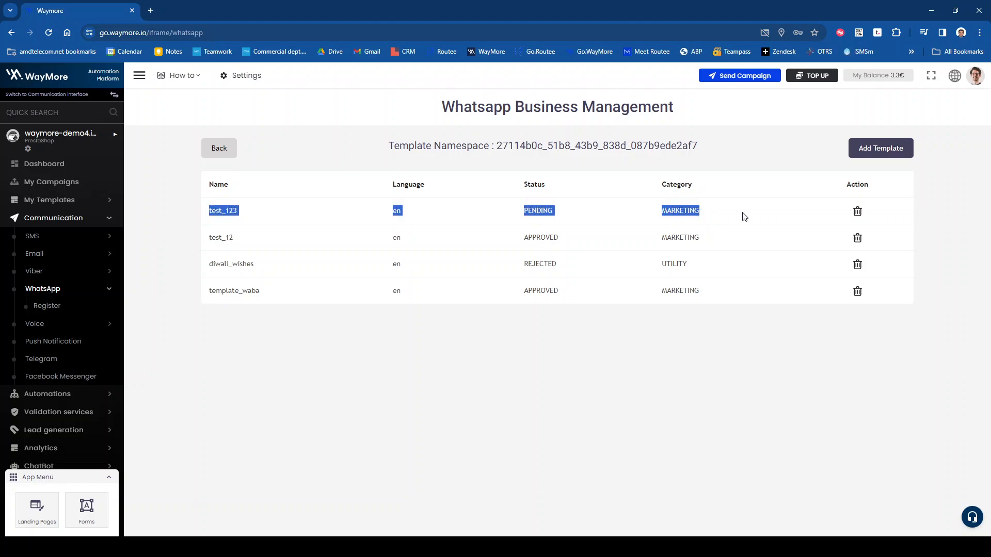
pyautogui.click(563, 218)
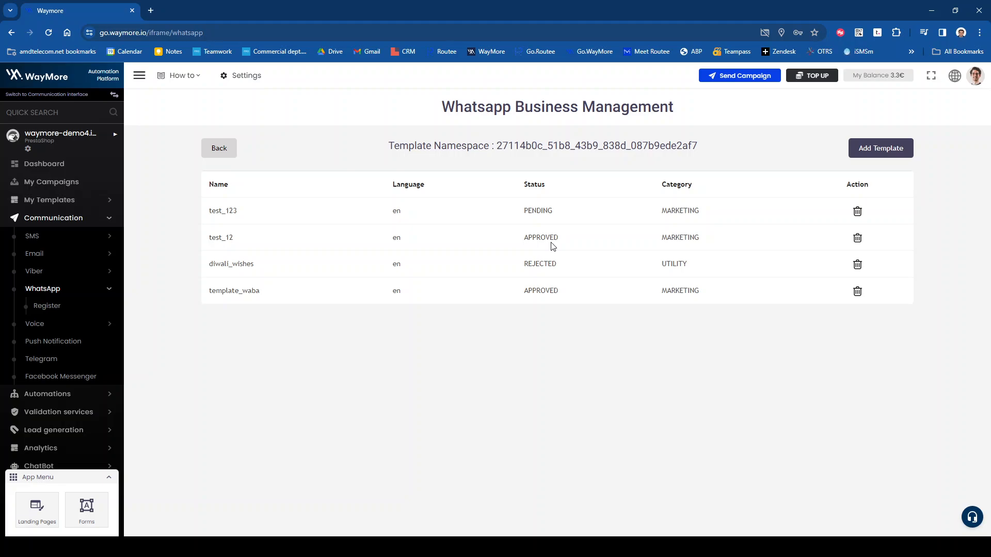
# Step: Refresh the template list to show test_123 APPROVED, then return to the account page
pyautogui.click(219, 149)
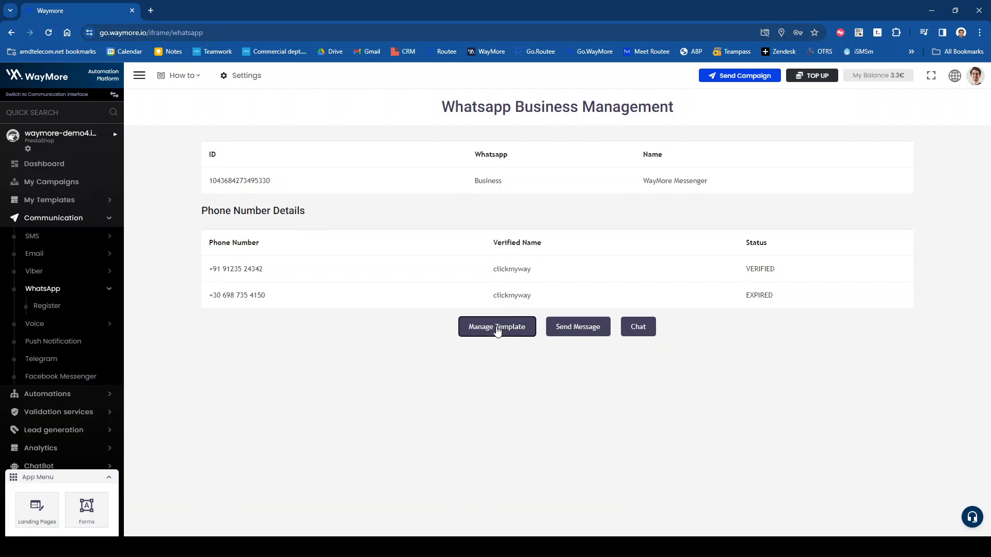
pyautogui.click(497, 331)
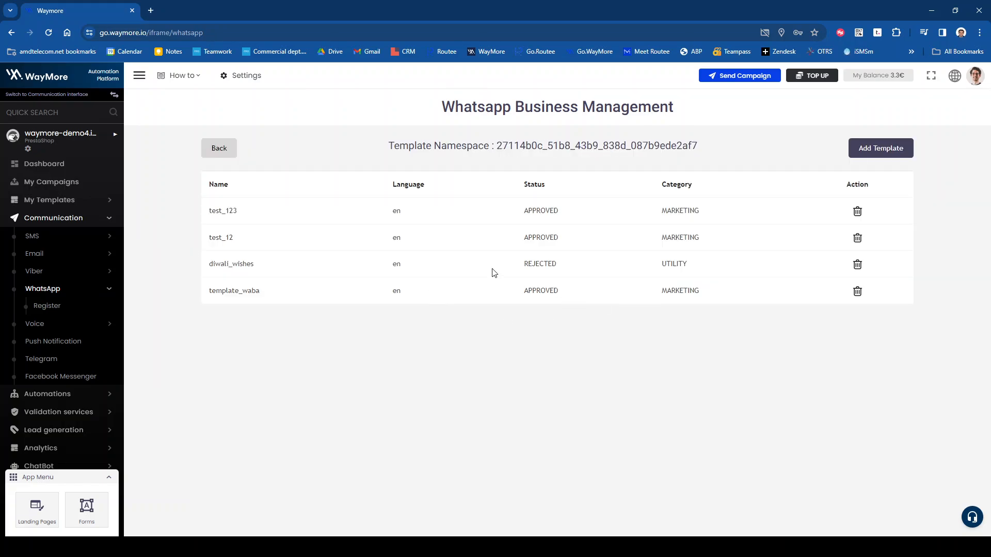
pyautogui.moveTo(207, 212); pyautogui.dragTo(719, 221)
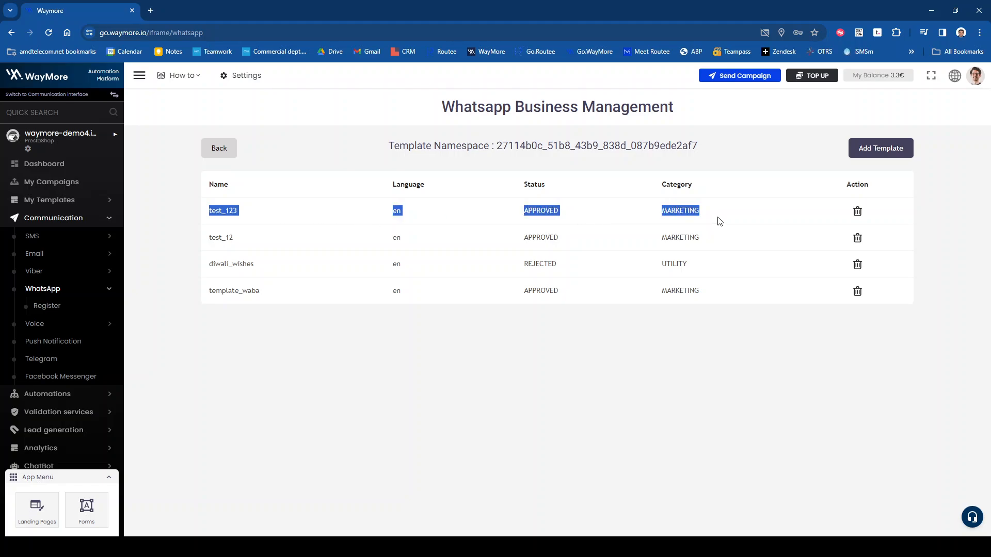
pyautogui.click(596, 351)
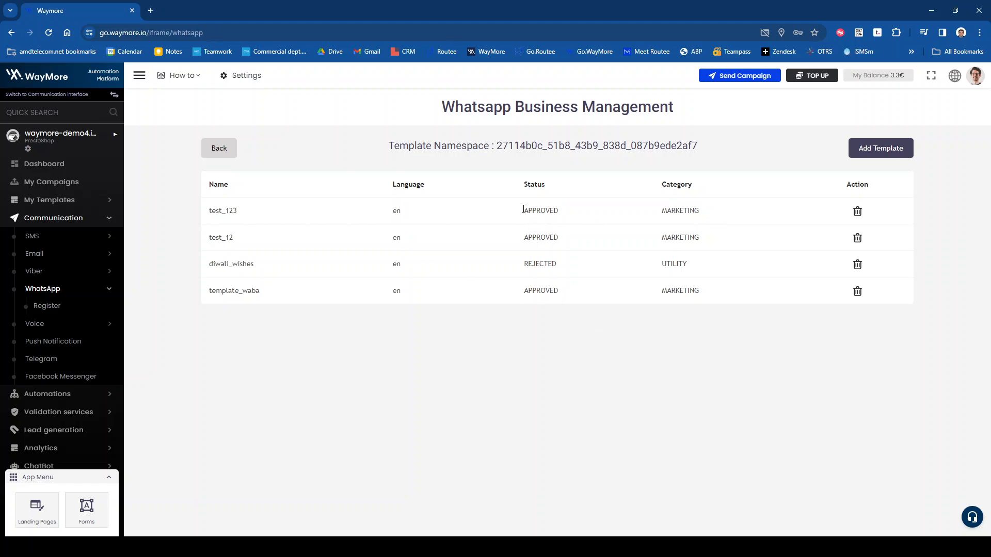
pyautogui.click(219, 148)
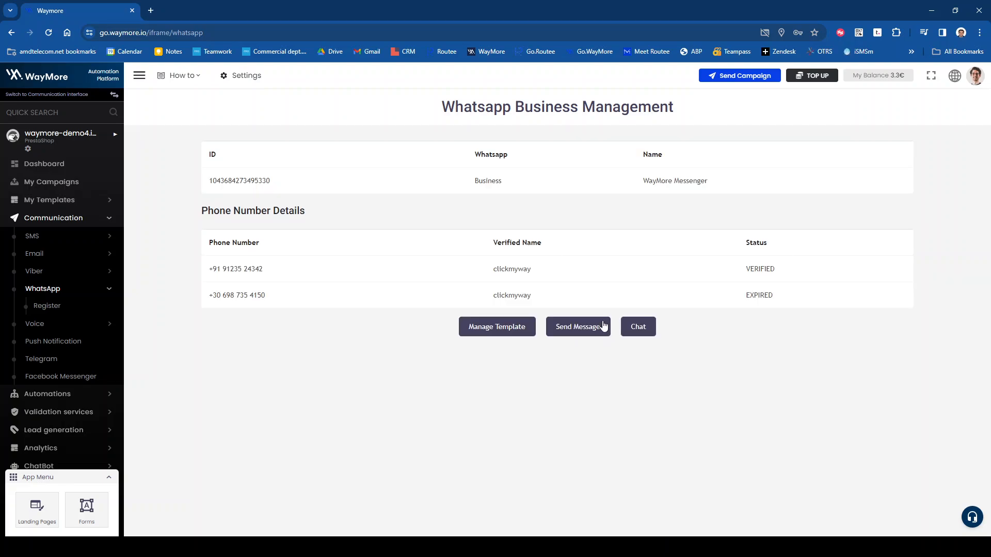
# Step: Start a new message from the verified sender number to the contact test group
pyautogui.click(593, 333)
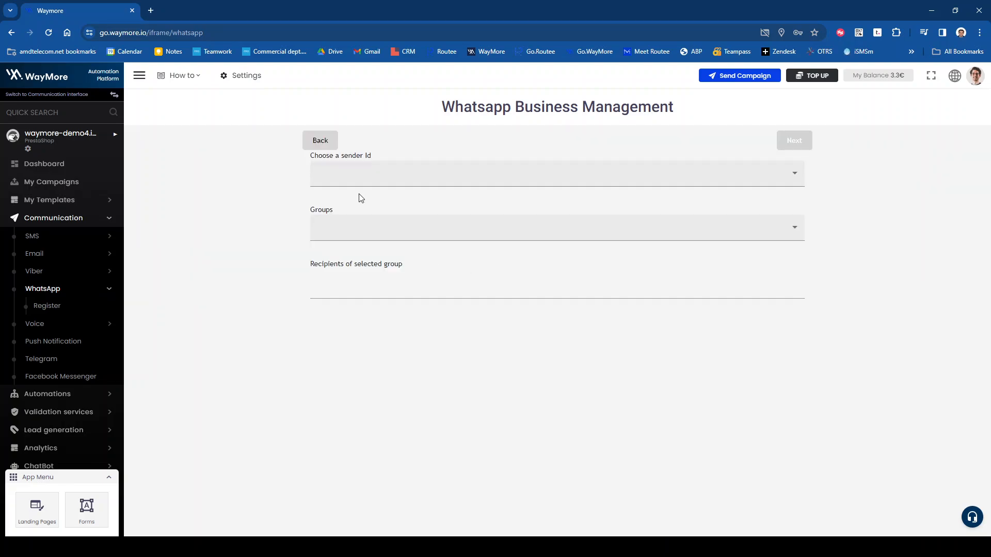
pyautogui.click(336, 147)
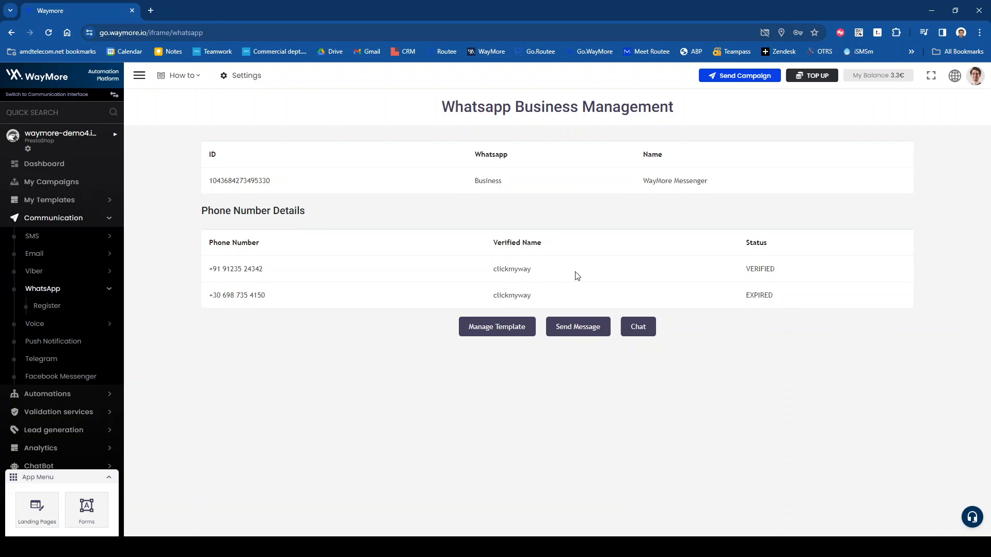
pyautogui.click(579, 329)
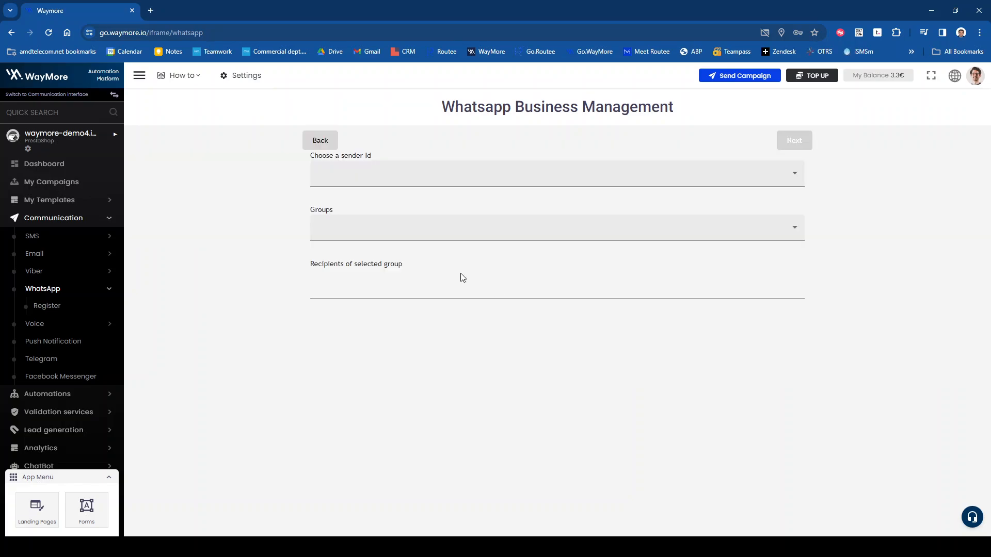
pyautogui.click(472, 179)
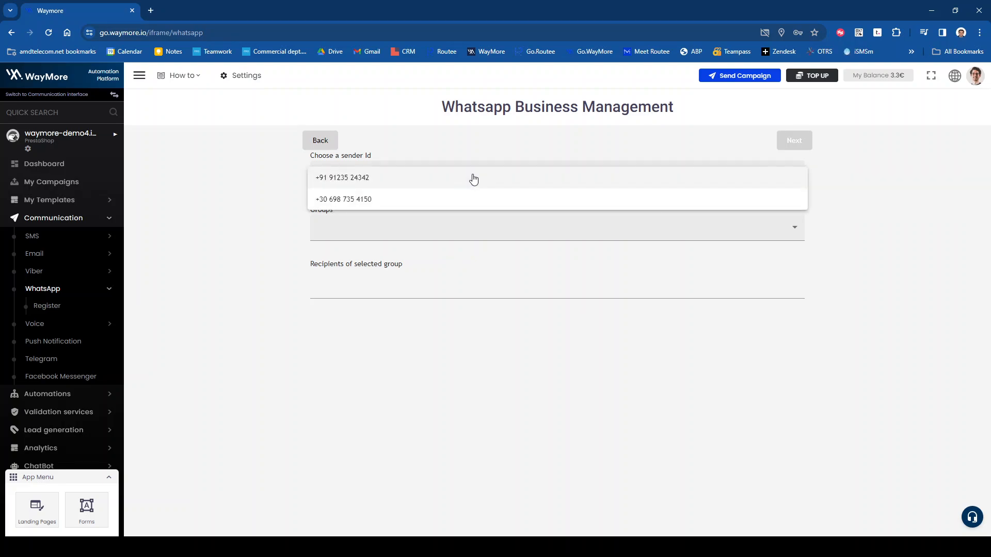
pyautogui.click(397, 180)
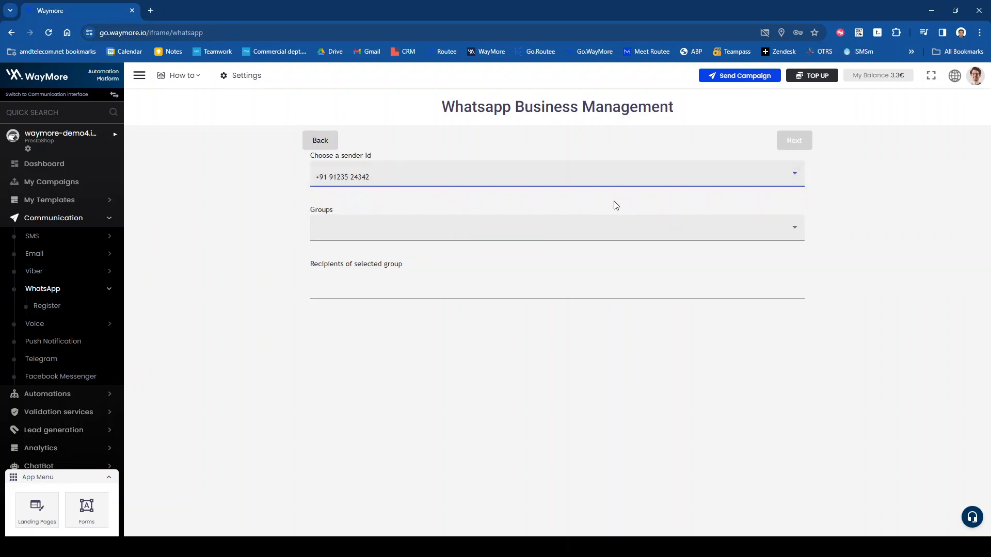
pyautogui.click(477, 226)
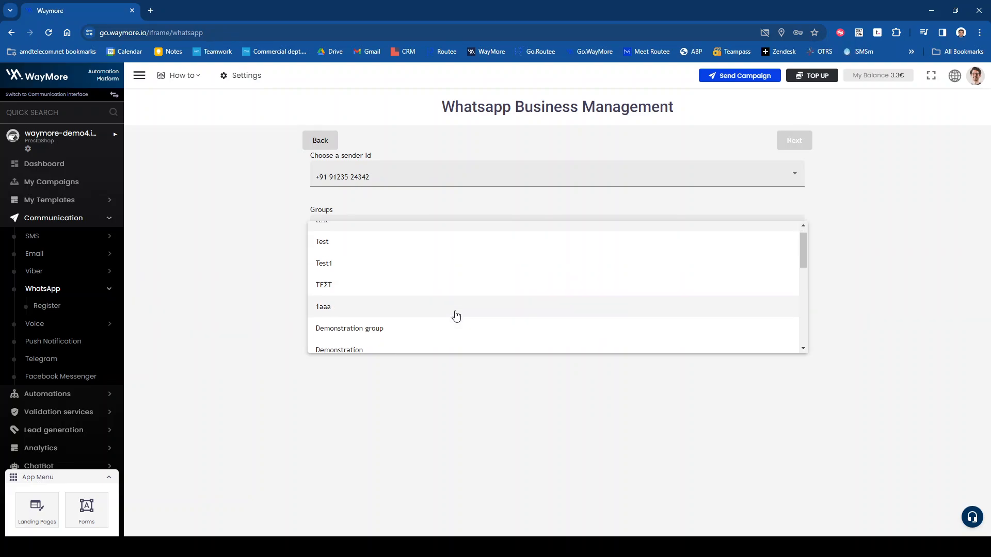
pyautogui.scroll(-3, 456, 316)
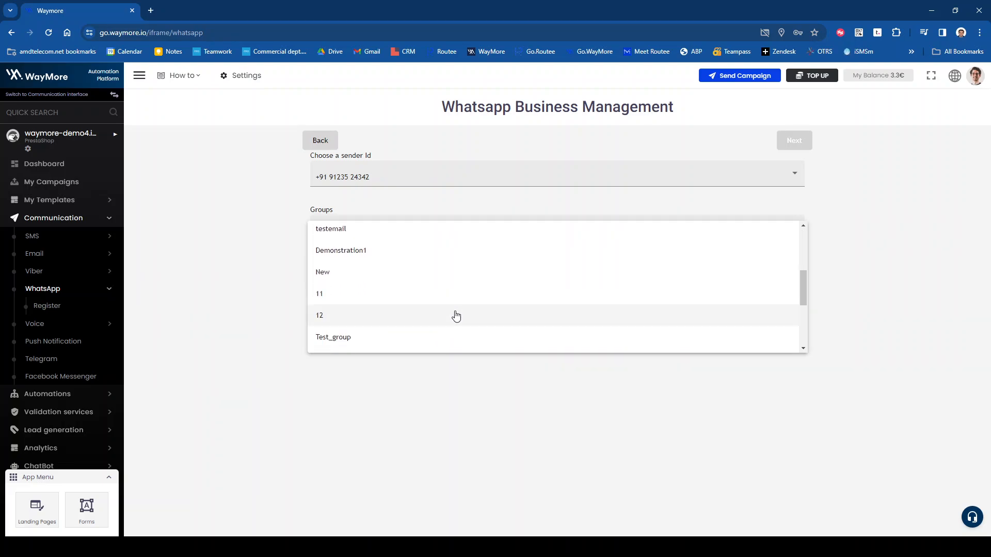
pyautogui.scroll(-10, 456, 315)
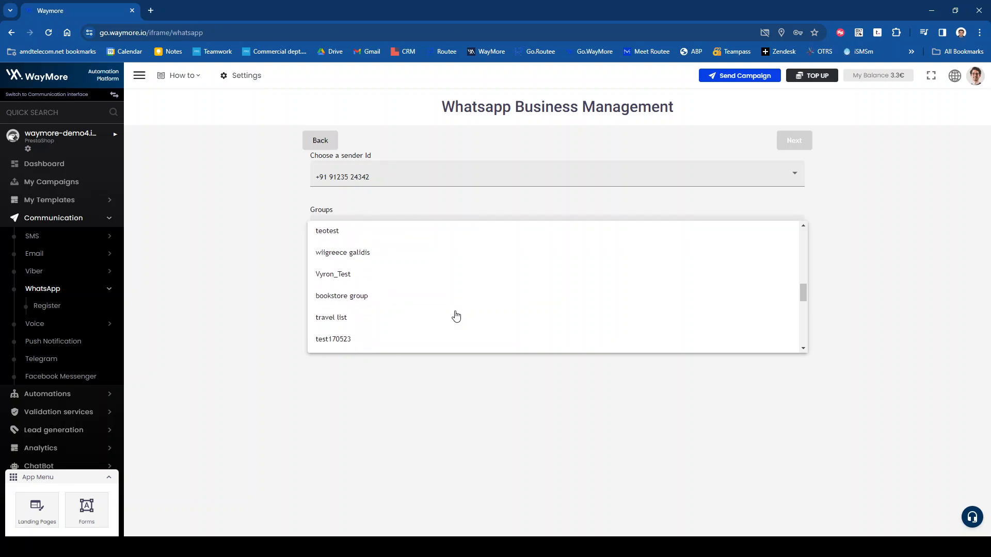
pyautogui.scroll(-10, 456, 316)
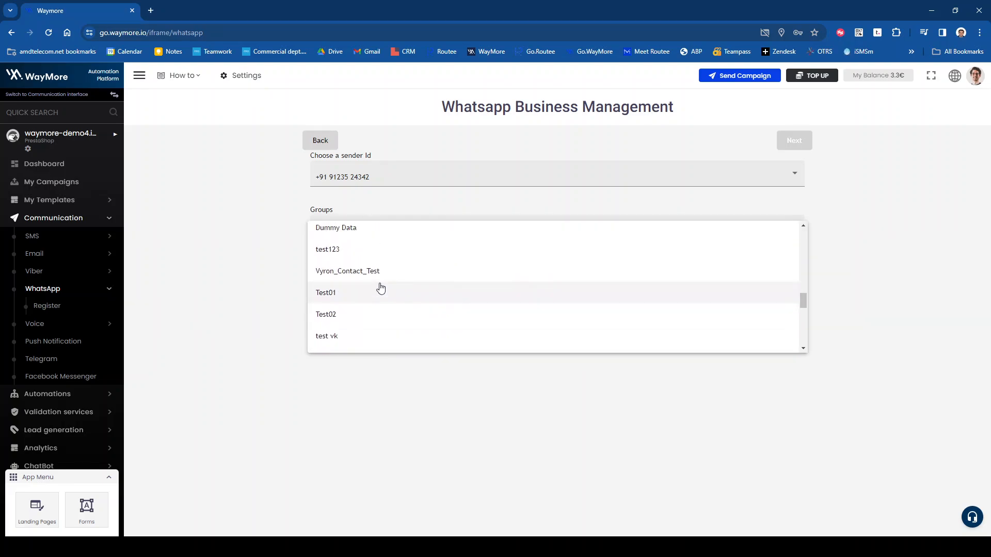
pyautogui.scroll(-3, 381, 286)
pyautogui.scroll(3, 380, 284)
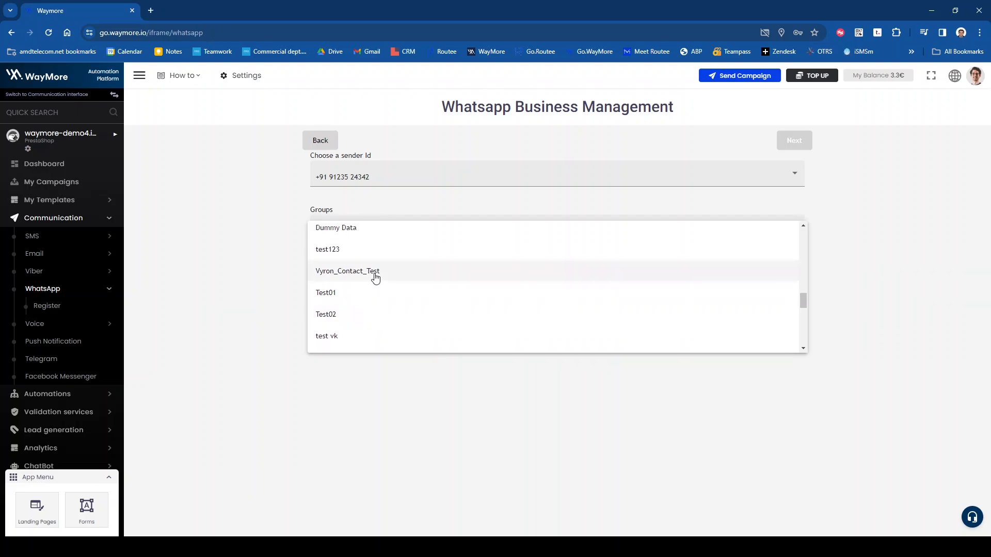
pyautogui.click(374, 274)
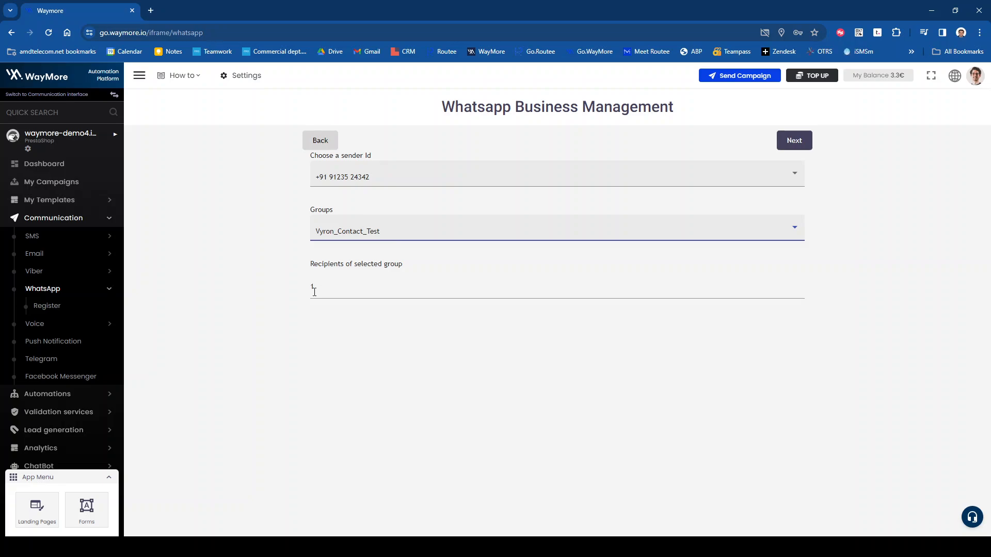
# Step: Choose the approved test_123 template and send the Limited Offer message
pyautogui.click(792, 139)
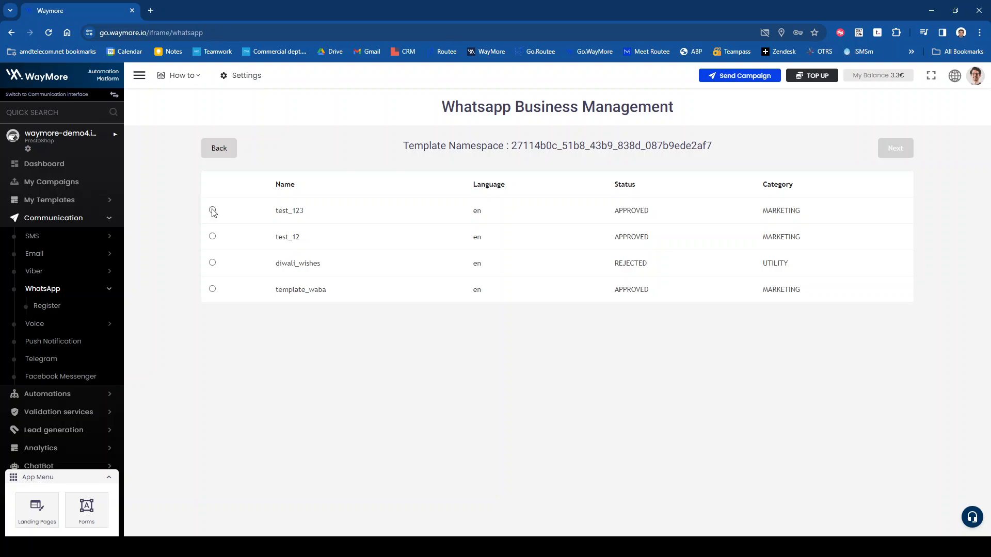
pyautogui.click(212, 211)
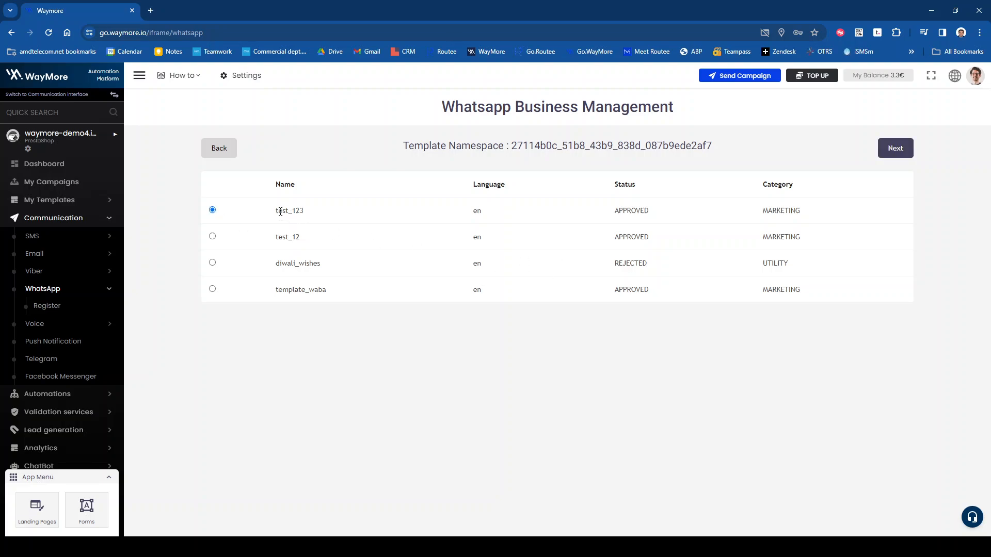
pyautogui.moveTo(281, 212); pyautogui.dragTo(934, 206)
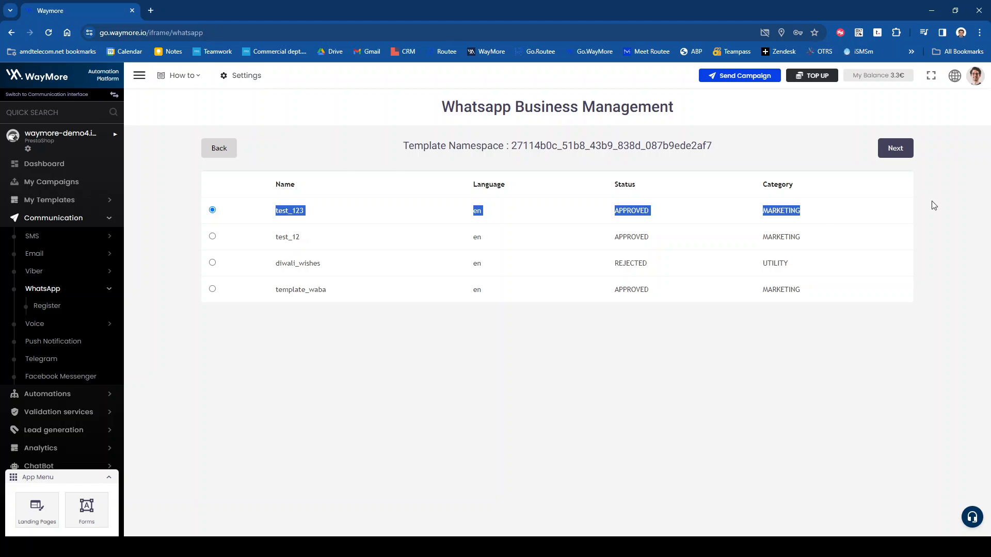
pyautogui.click(895, 148)
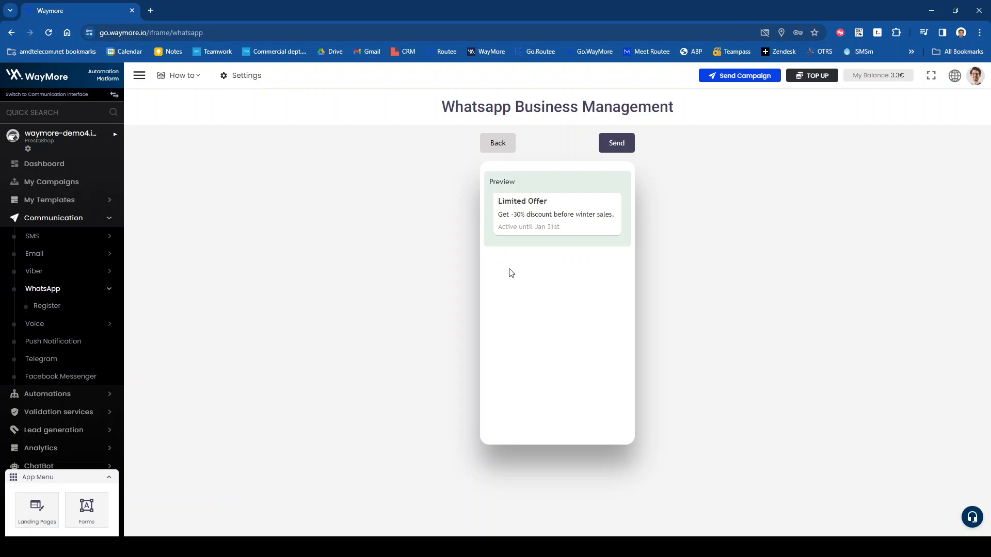
pyautogui.click(612, 141)
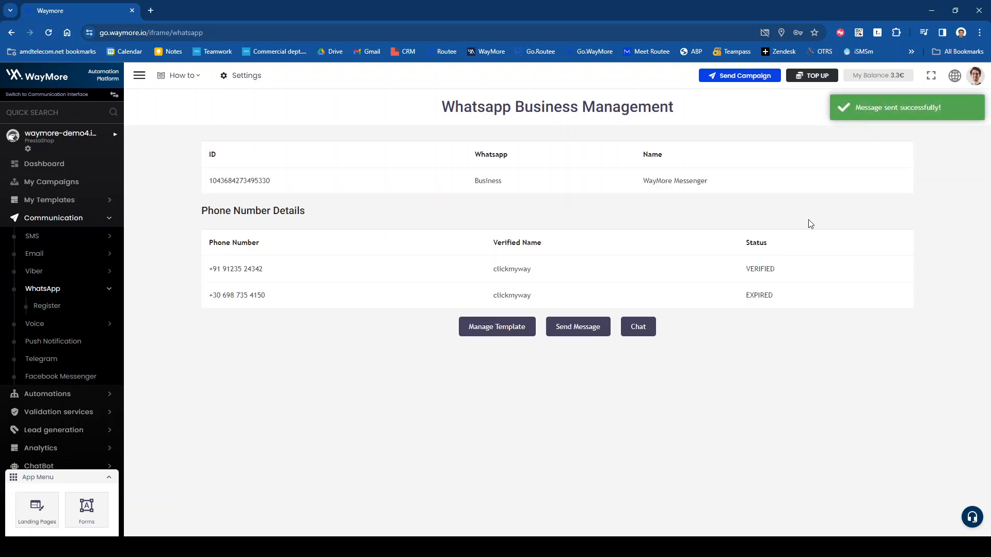
# Step: Open the chat list for the verified sender number and enter the recipient's conversation
pyautogui.click(638, 327)
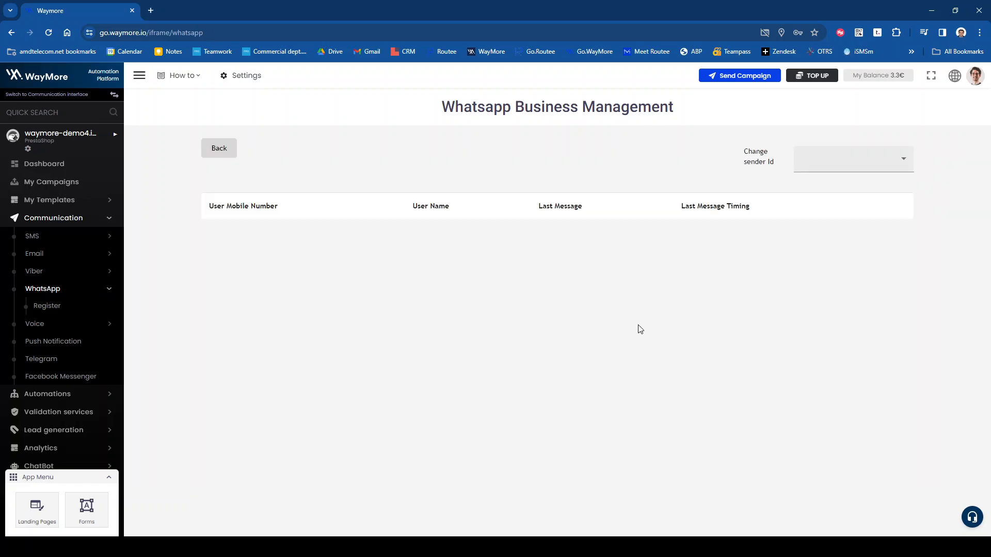
pyautogui.click(219, 154)
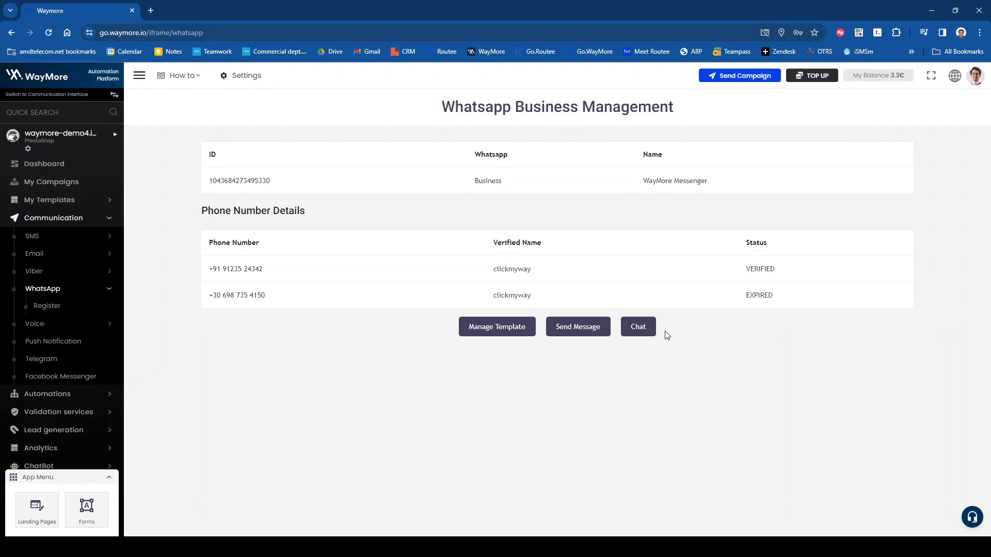
pyautogui.click(642, 328)
pyautogui.click(806, 161)
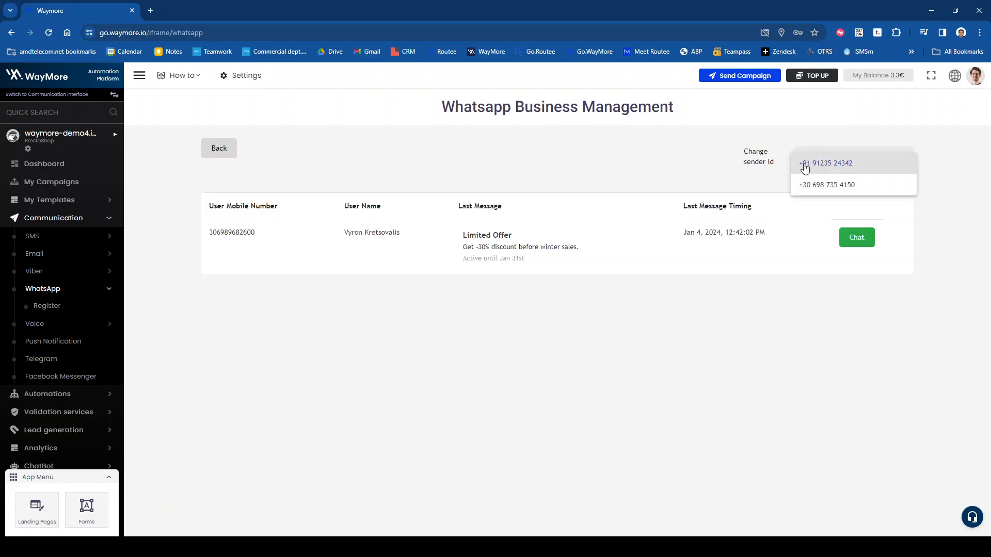
pyautogui.click(667, 159)
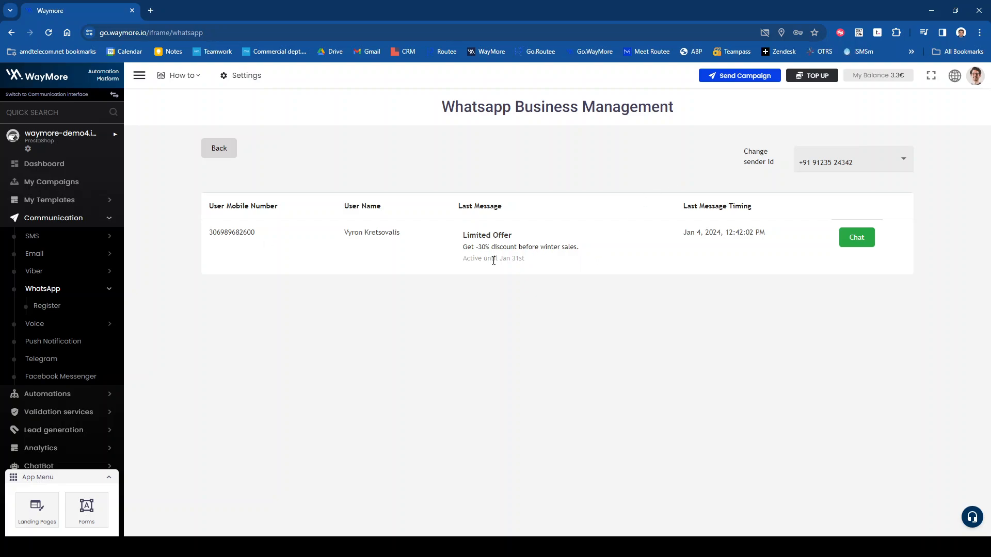
pyautogui.click(854, 240)
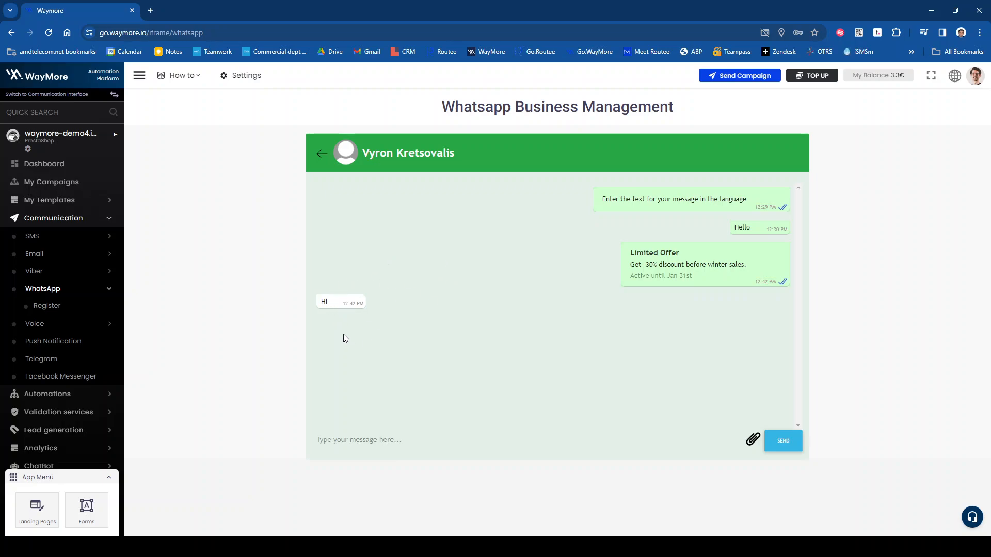
# Step: Send the chat reply 'Hello'
pyautogui.click(409, 441)
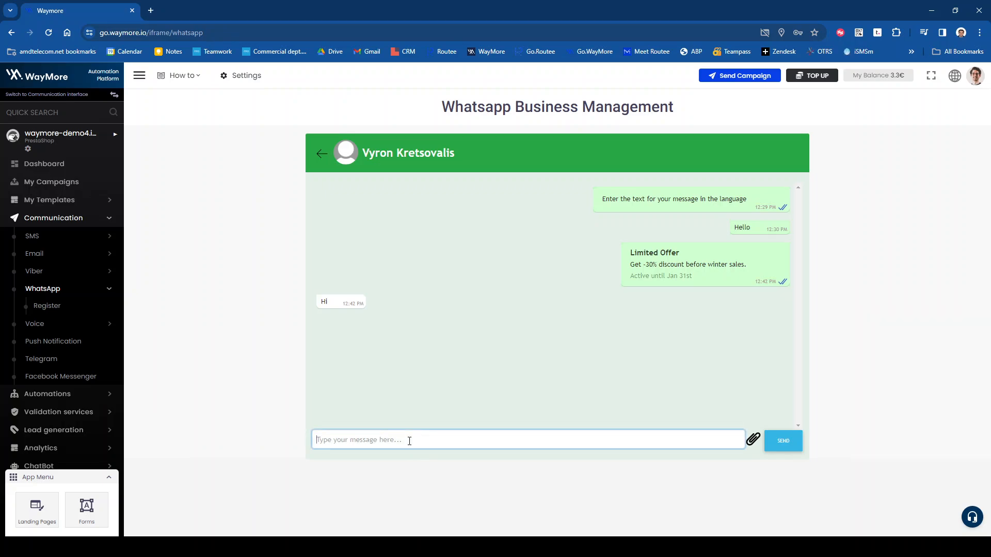
pyautogui.write('Hello')
pyautogui.click(787, 446)
# Step: Answer the opening-hours question with 'Monday-Friday, 09:00am - 05:00 pm' and leave the chat
pyautogui.click(324, 155)
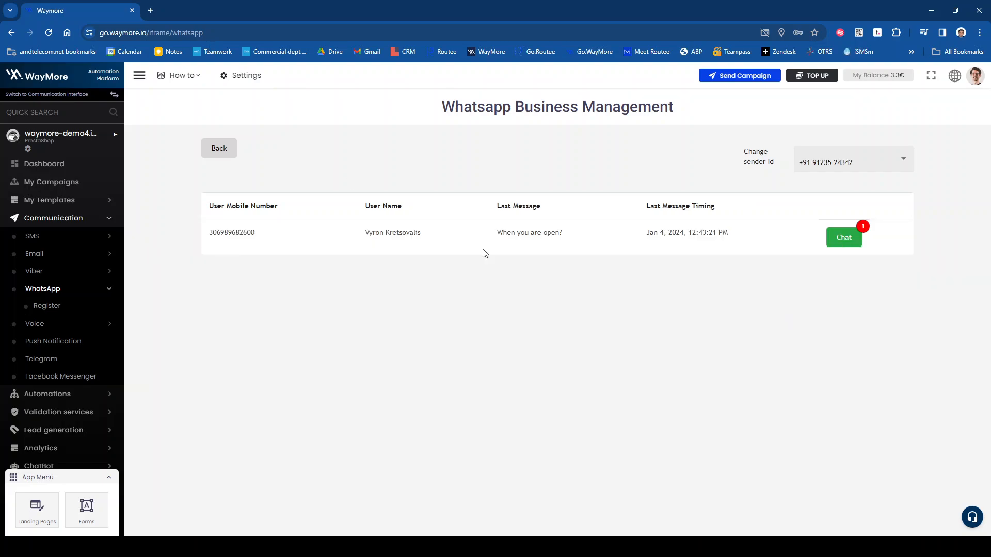
pyautogui.click(848, 245)
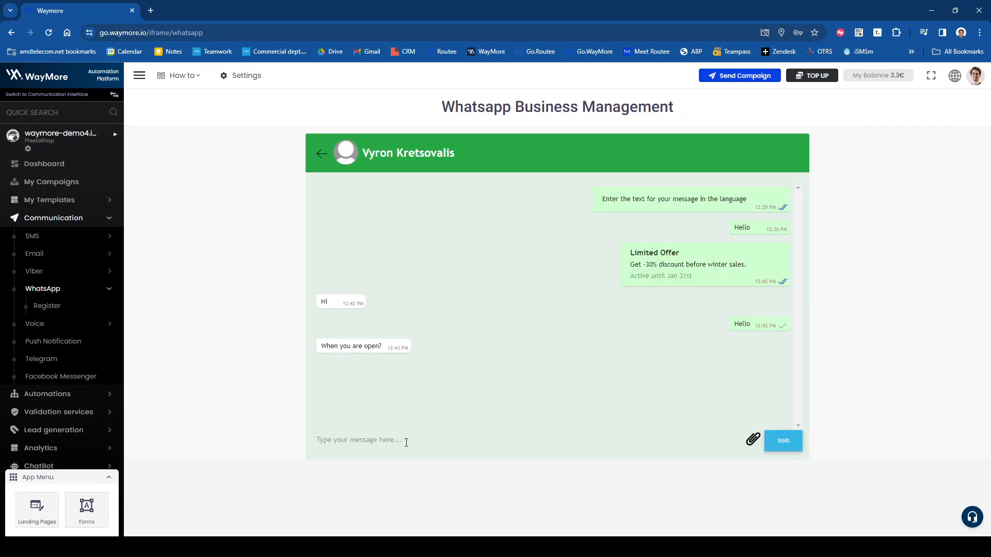
pyautogui.click(406, 442)
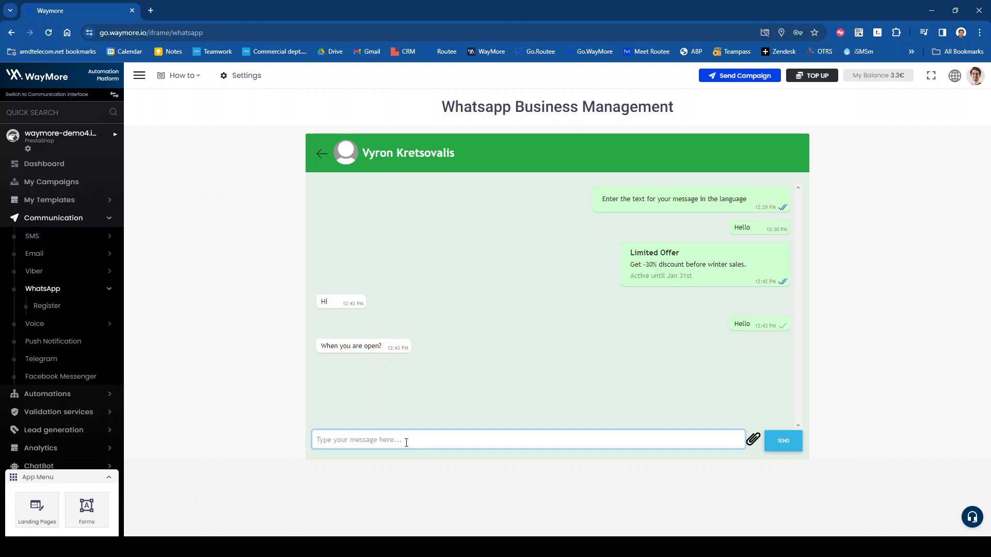
pyautogui.write('Monday-Frieday')
pyautogui.press('BackSpace')
pyautogui.press('BackSpace')
pyautogui.press('BackSpace')
pyautogui.press('BackSpace')
pyautogui.write('day, 09:00am - 1')
pyautogui.press('BackSpace')
pyautogui.write('05:00 pm')
pyautogui.click(782, 440)
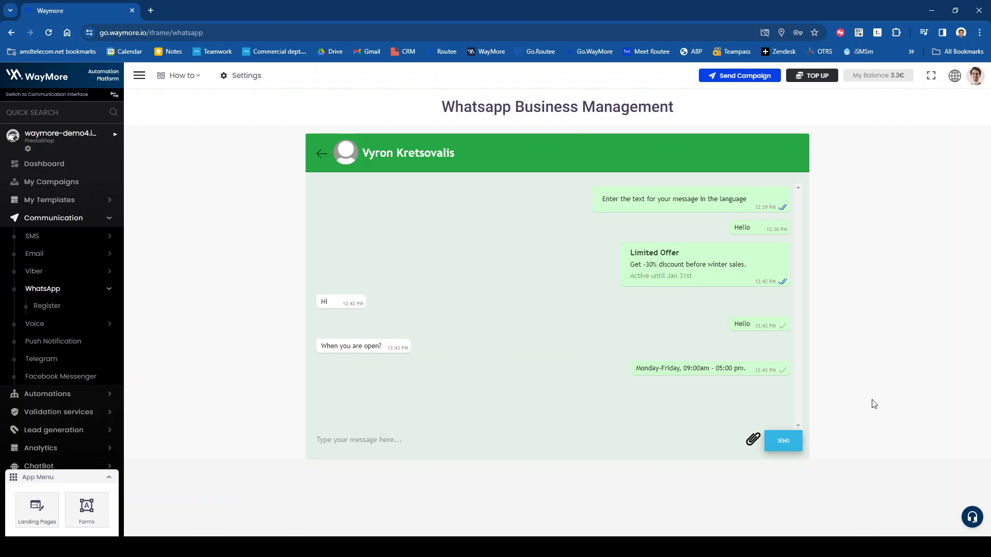
pyautogui.click(322, 155)
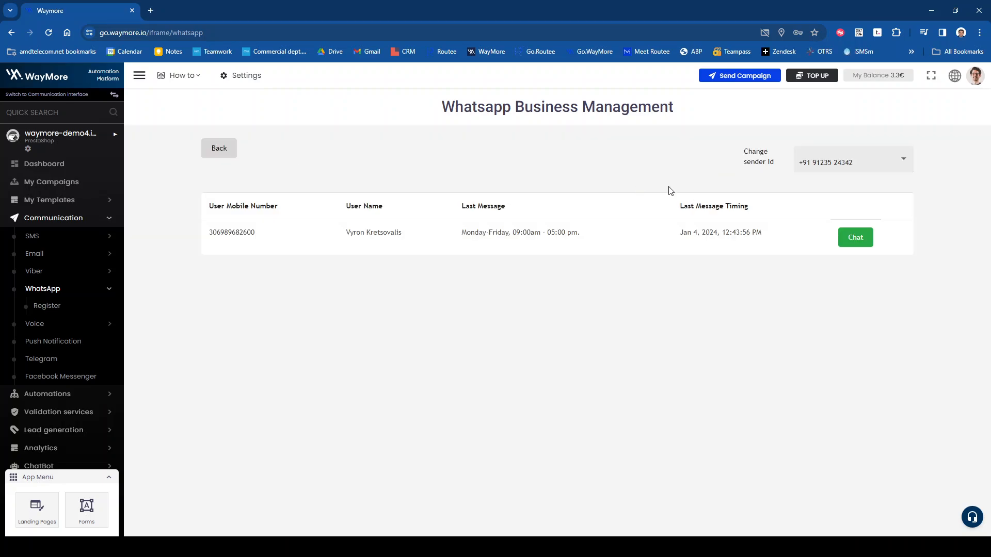
# Step: Go back from the chat list to the WhatsApp Business account page listing both phone numbers and statuses
pyautogui.click(229, 154)
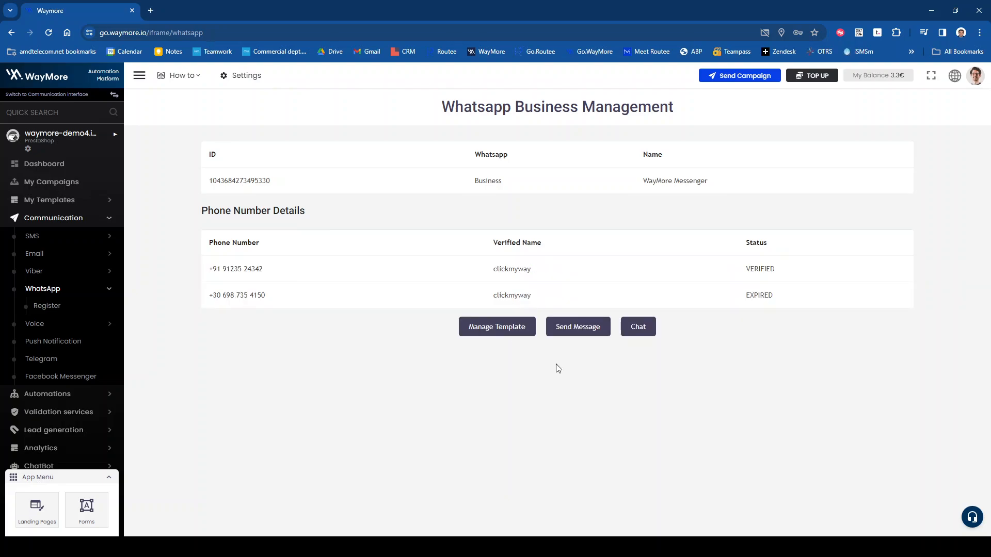